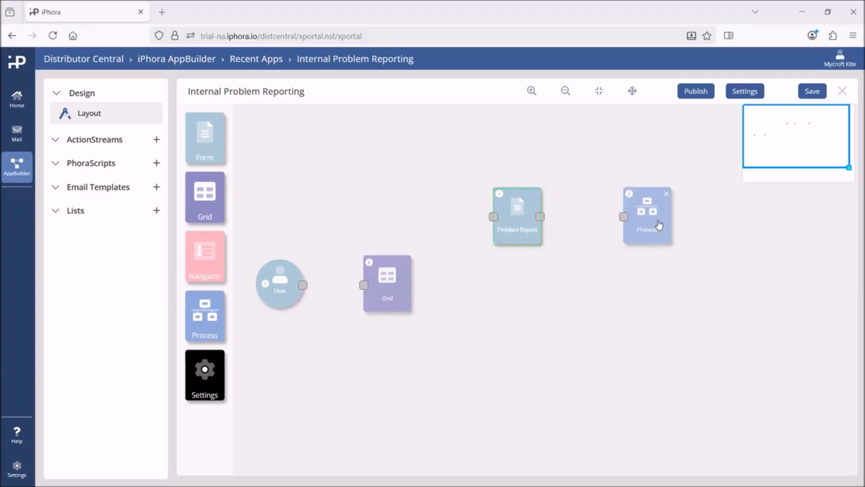
Connect the Problem Report form to the Process element and name the new process Problem Report Process.
{"action": "left_click_drag", "start_coordinate": [540, 217], "coordinate": [625, 221]}
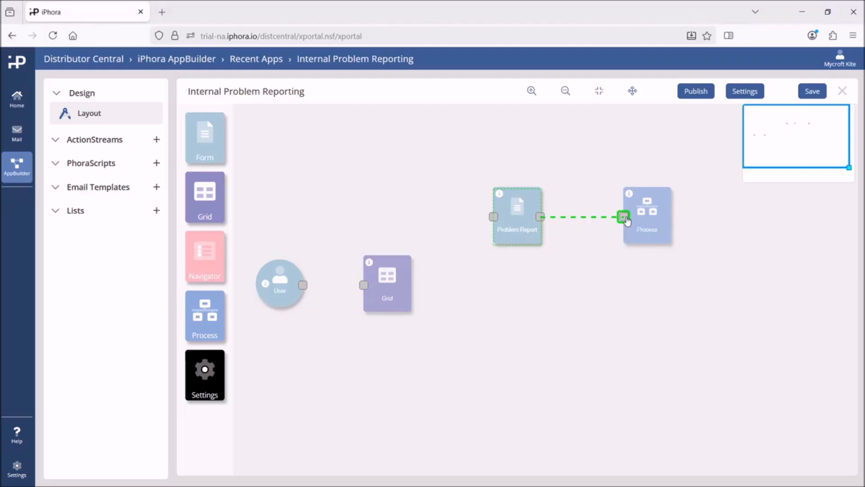
{"action": "left_click", "coordinate": [652, 277]}
{"action": "double_click", "coordinate": [651, 210]}
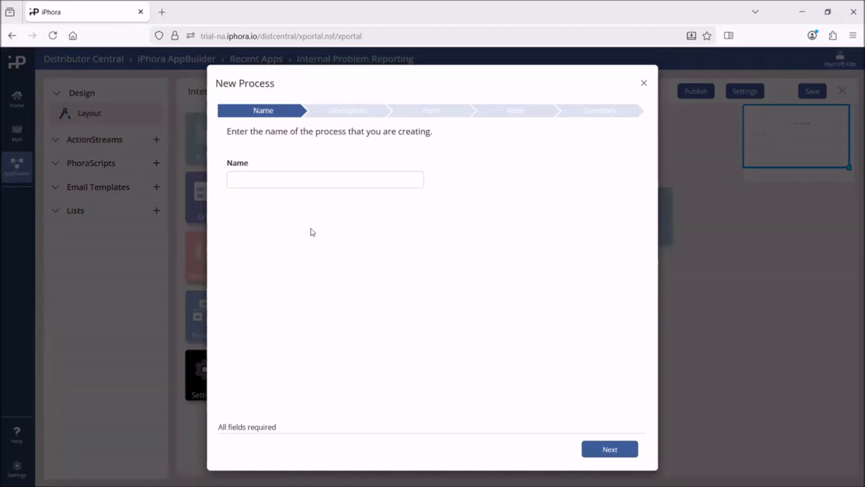
{"action": "left_click", "coordinate": [304, 180]}
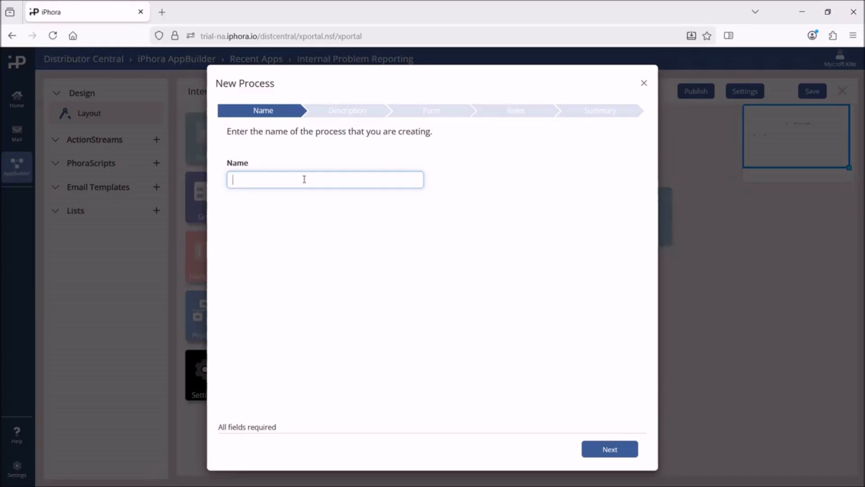
{"action": "type", "text": "Problem Report Process"}
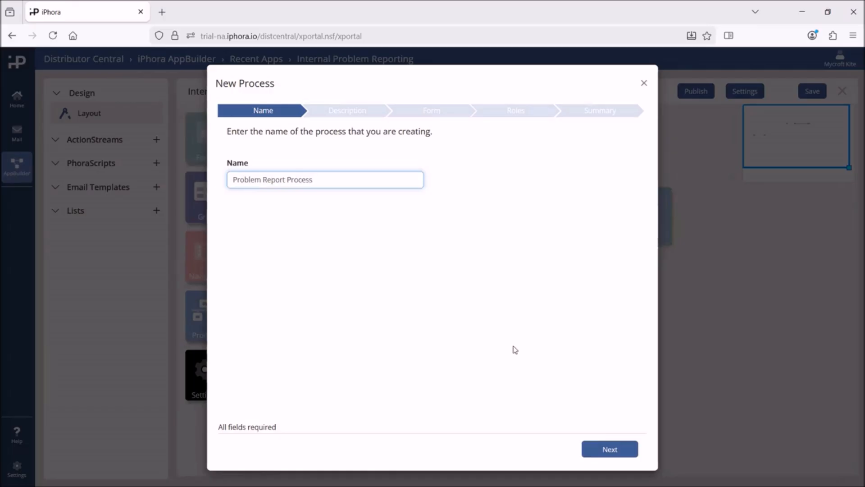
{"action": "left_click", "coordinate": [606, 450]}
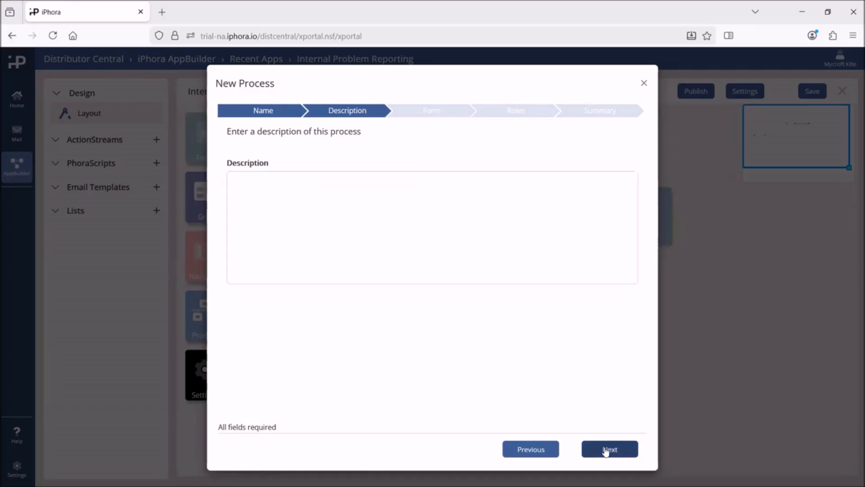
Describe the new process as "Workflow process for reporting a problem".
{"action": "left_click", "coordinate": [311, 203]}
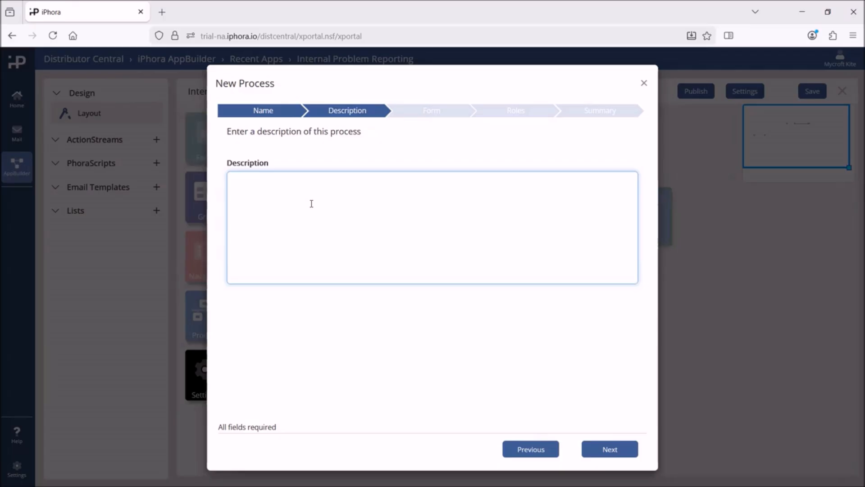
{"action": "type", "text": "Workflow process for r"}
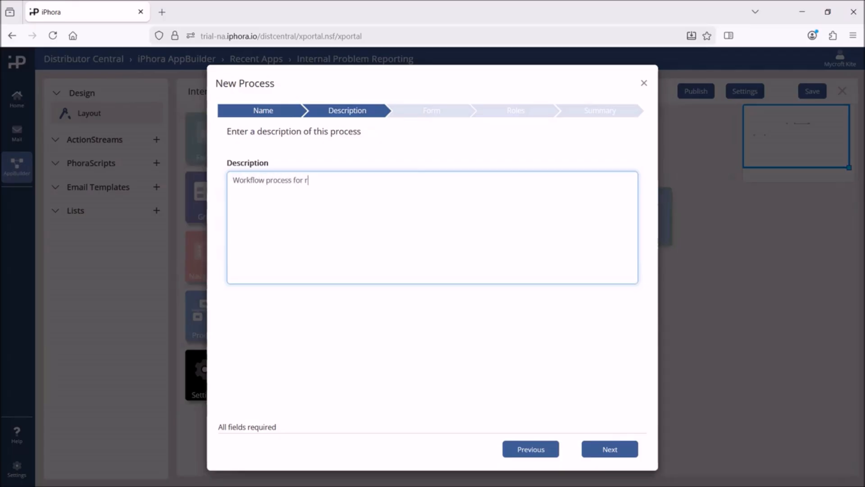
{"action": "type", "text": "eporting a problem"}
{"action": "left_click", "coordinate": [614, 448]}
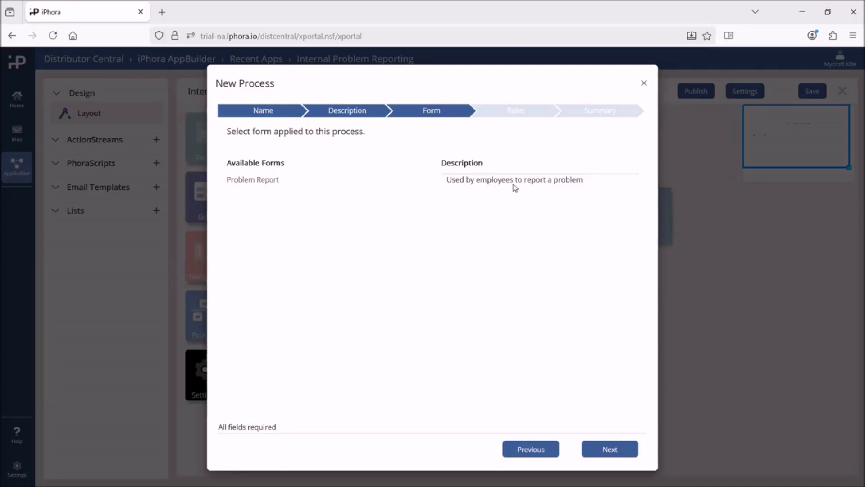
Keep the Problem Report form, add the Manager and Vice President roles to the workflow, and create the process.
{"action": "left_click", "coordinate": [616, 449]}
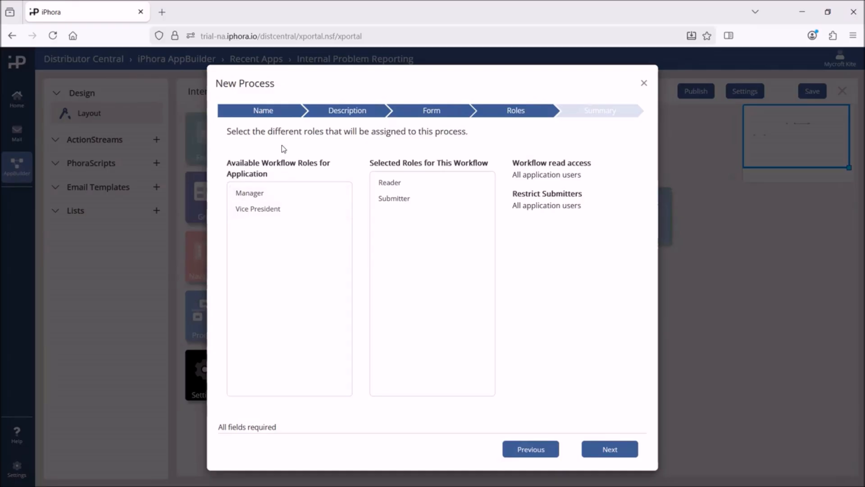
{"action": "left_click", "coordinate": [247, 193]}
{"action": "left_click", "coordinate": [258, 210]}
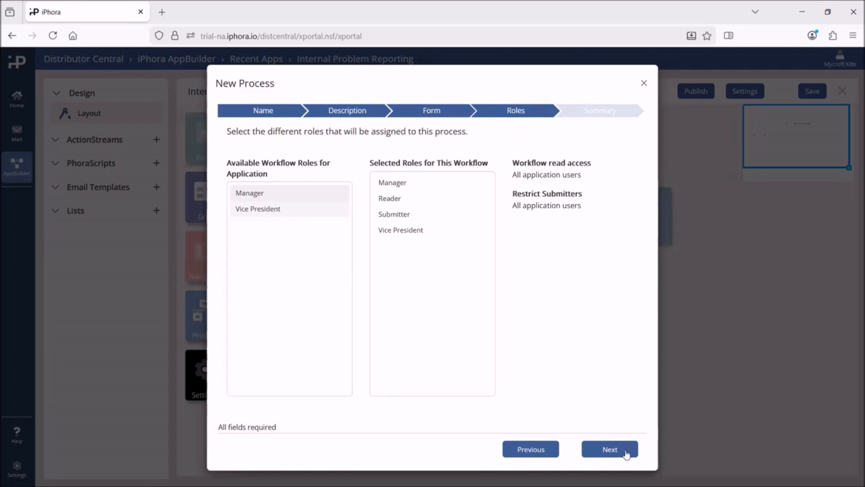
{"action": "left_click", "coordinate": [610, 450]}
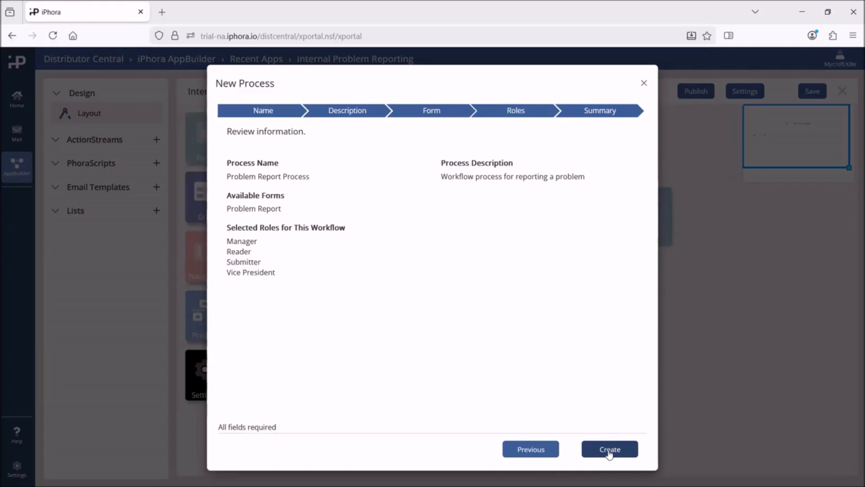
{"action": "left_click", "coordinate": [609, 450]}
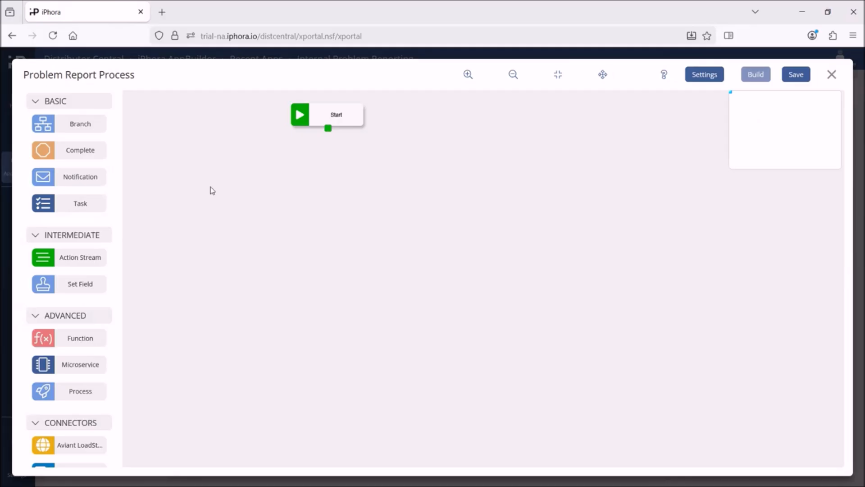
Place a Task element directly below Start and connect Start to it.
{"action": "left_click_drag", "start_coordinate": [69, 203], "coordinate": [284, 158]}
{"action": "left_click_drag", "start_coordinate": [328, 175], "coordinate": [324, 174]}
{"action": "left_click_drag", "start_coordinate": [328, 129], "coordinate": [328, 158]}
{"action": "left_click", "coordinate": [372, 216]}
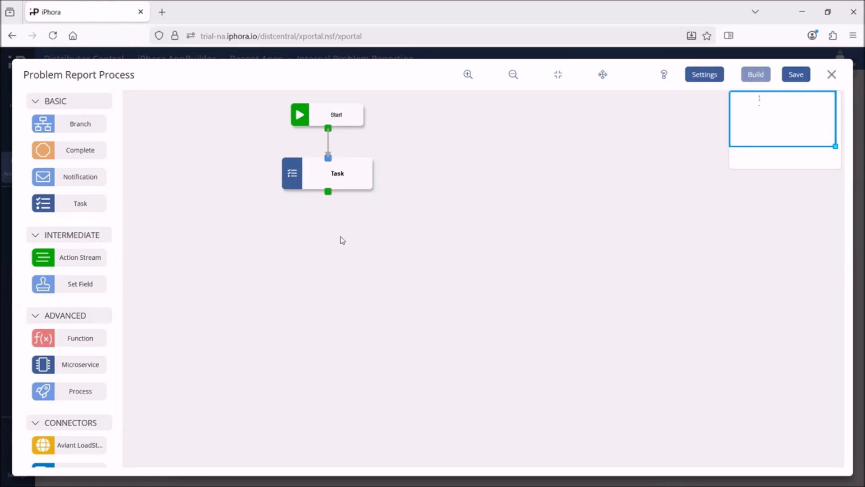
Name the new task Enter Details and set its task number to 1.
{"action": "double_click", "coordinate": [338, 175]}
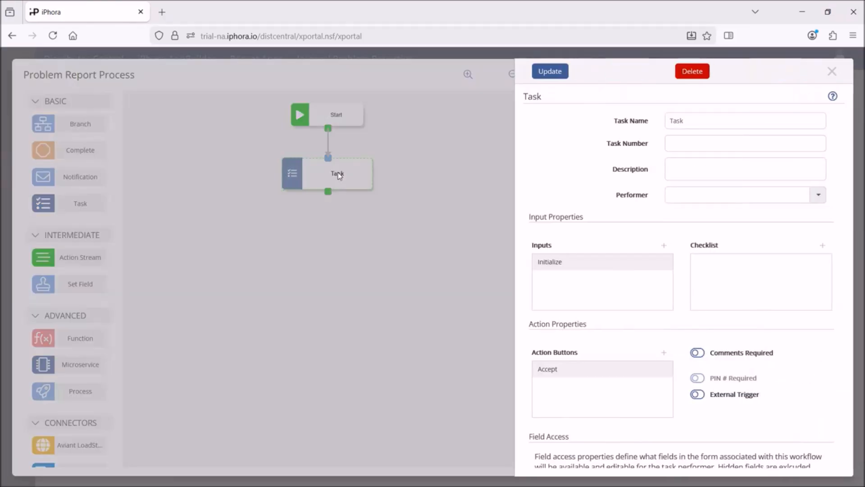
{"action": "double_click", "coordinate": [699, 119]}
{"action": "type", "text": "Enter Details"}
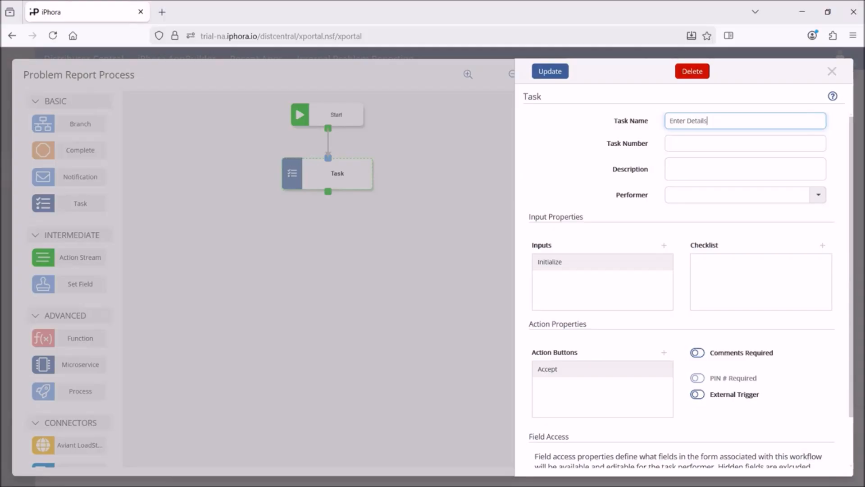
{"action": "left_click", "coordinate": [668, 142]}
{"action": "type", "text": "1"}
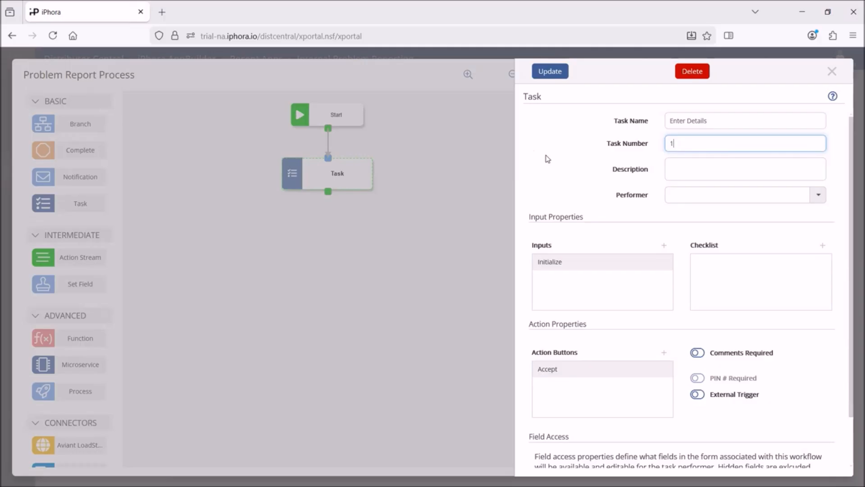
Set the Enter Details task's description to "Fully describe the problem".
{"action": "left_click", "coordinate": [674, 166]}
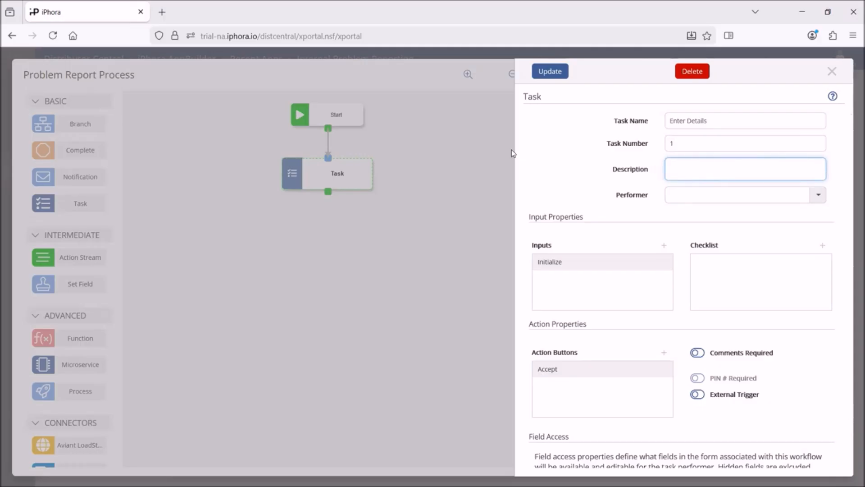
{"action": "type", "text": "Enter"}
{"action": "key", "text": "BackSpace"}
{"action": "key", "text": "BackSpace"}
{"action": "key", "text": "BackSpace"}
{"action": "key", "text": "BackSpace"}
{"action": "key", "text": "BackSpace"}
{"action": "type", "text": "Fully"}
{"action": "type", "text": "describe the problem"}
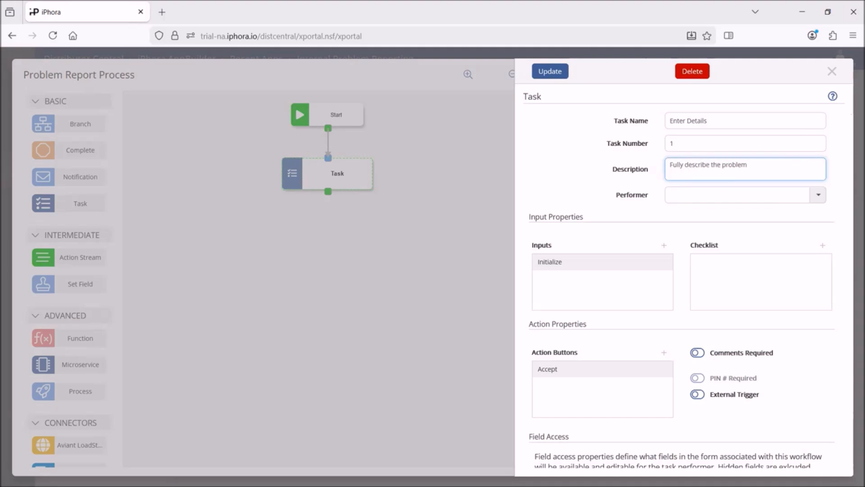
Assign Submitter as the task's performer and add the checklist item "Complete all fields".
{"action": "left_click", "coordinate": [818, 195]}
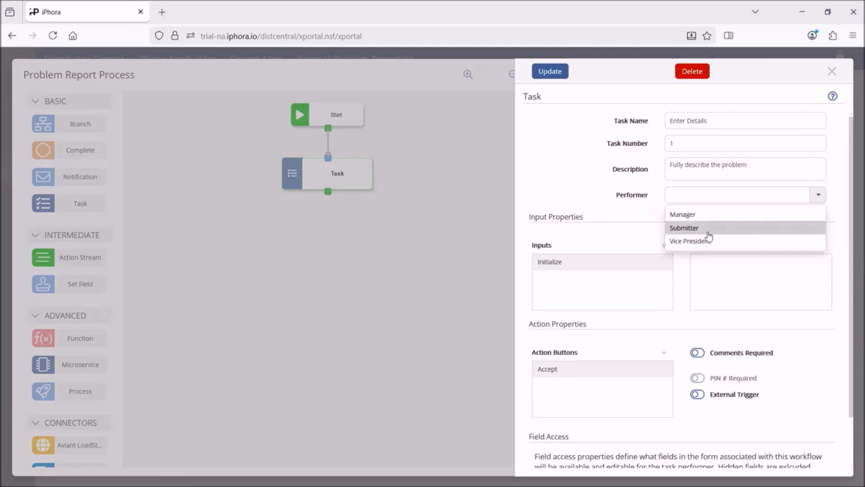
{"action": "left_click", "coordinate": [688, 228]}
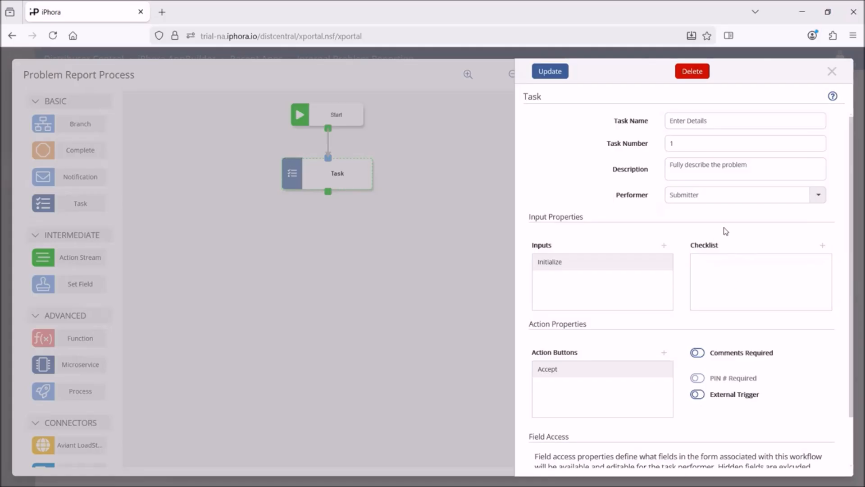
{"action": "left_click", "coordinate": [822, 246]}
{"action": "type", "text": "Complete all fields"}
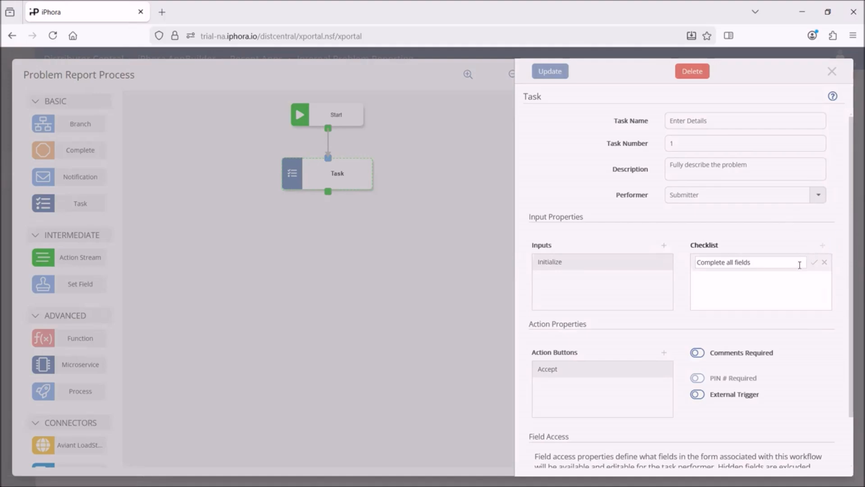
{"action": "left_click", "coordinate": [813, 262]}
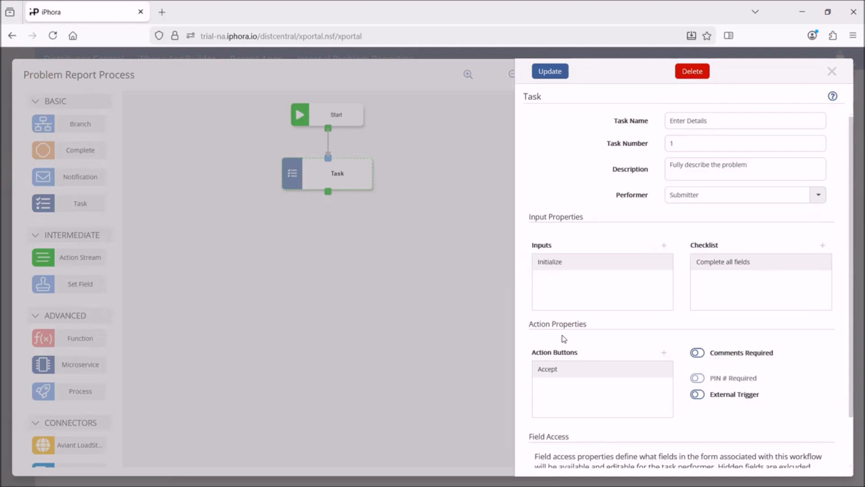
Rename the task's Accept action button as Submit.
{"action": "left_click", "coordinate": [630, 369]}
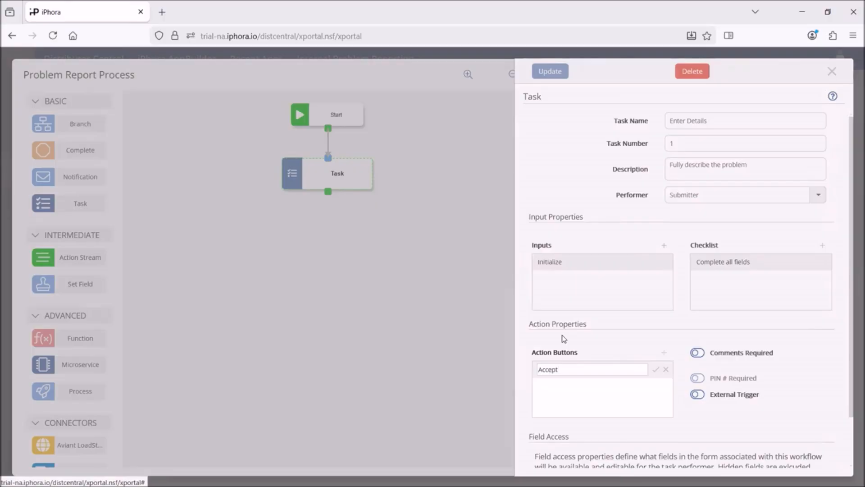
{"action": "key", "text": "BackSpace"}
{"action": "key", "text": "BackSpace"}
{"action": "key", "text": "BackSpace"}
{"action": "key", "text": "BackSpace"}
{"action": "key", "text": "BackSpace"}
{"action": "key", "text": "BackSpace"}
{"action": "type", "text": "Submit"}
{"action": "key", "text": "Return"}
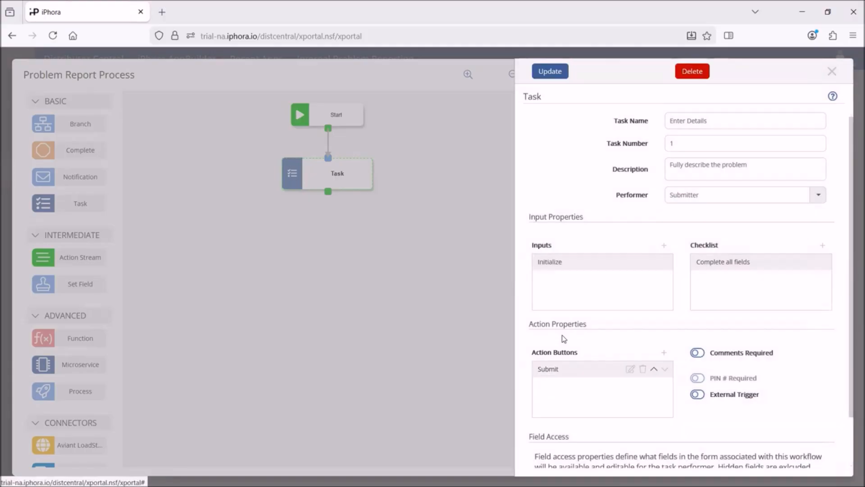
Add a Cancel-type action button named "Cancel Submission" to the task and apply the task settings.
{"action": "left_click", "coordinate": [665, 353]}
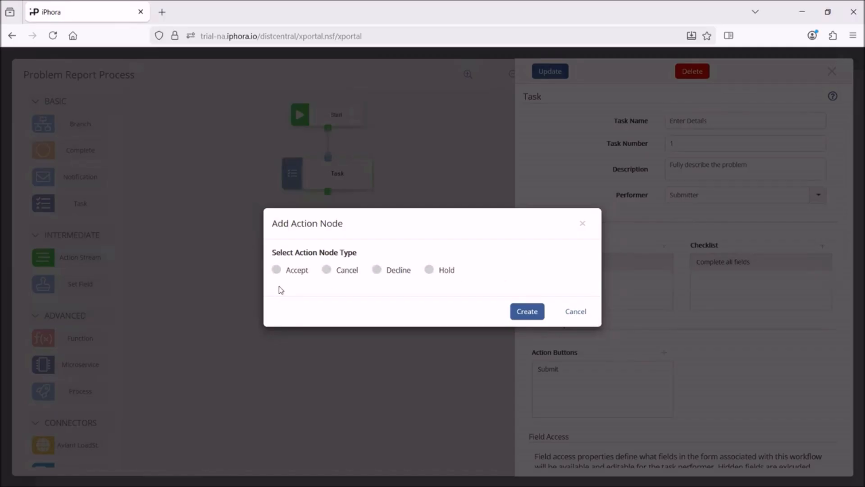
{"action": "left_click", "coordinate": [327, 269]}
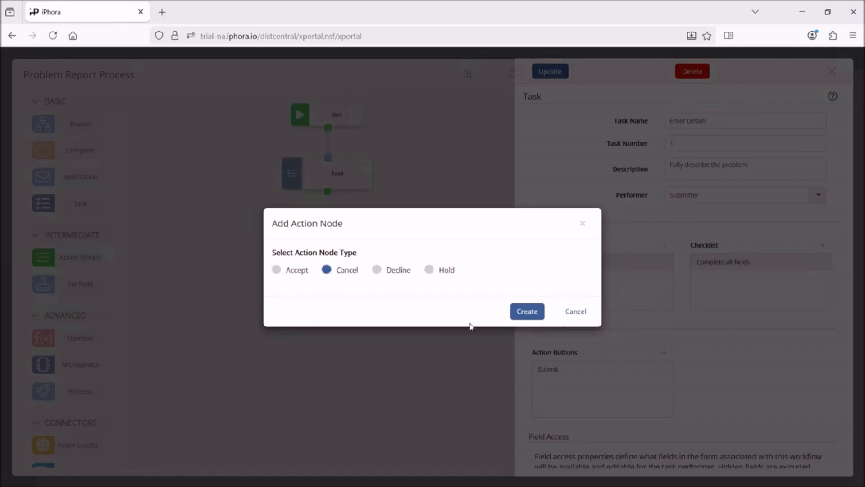
{"action": "left_click", "coordinate": [527, 312]}
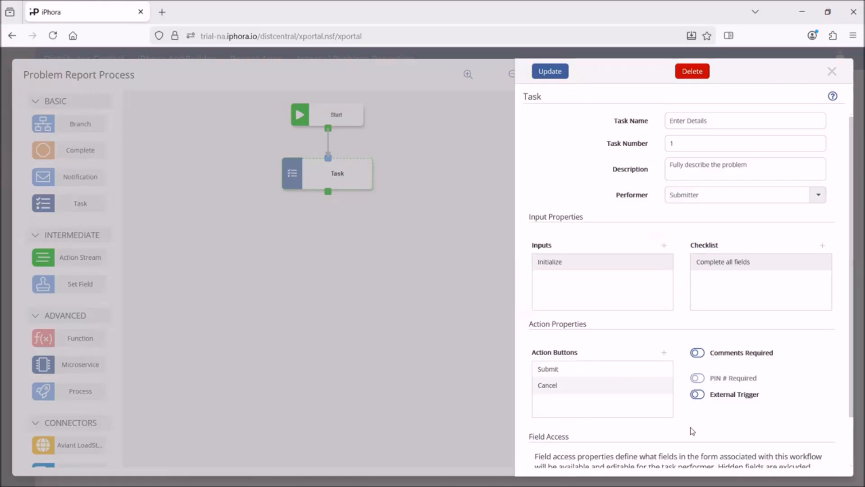
{"action": "left_click", "coordinate": [630, 384]}
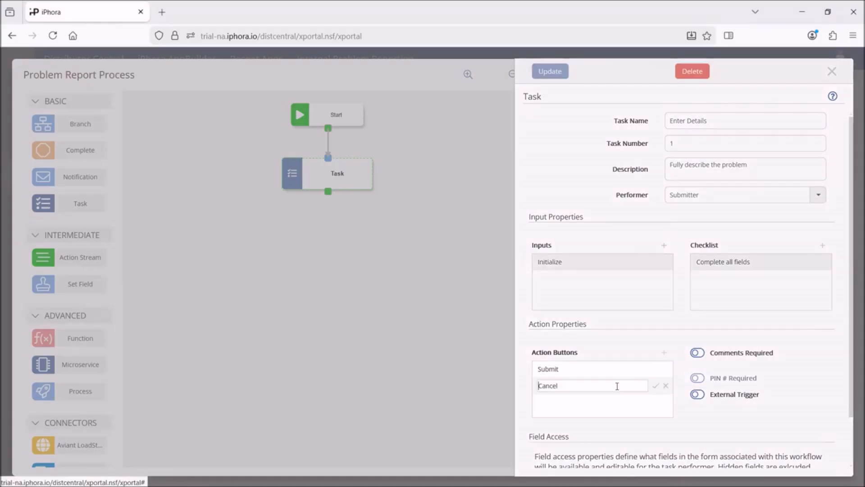
{"action": "type", "text": "Submission"}
{"action": "left_click", "coordinate": [655, 385]}
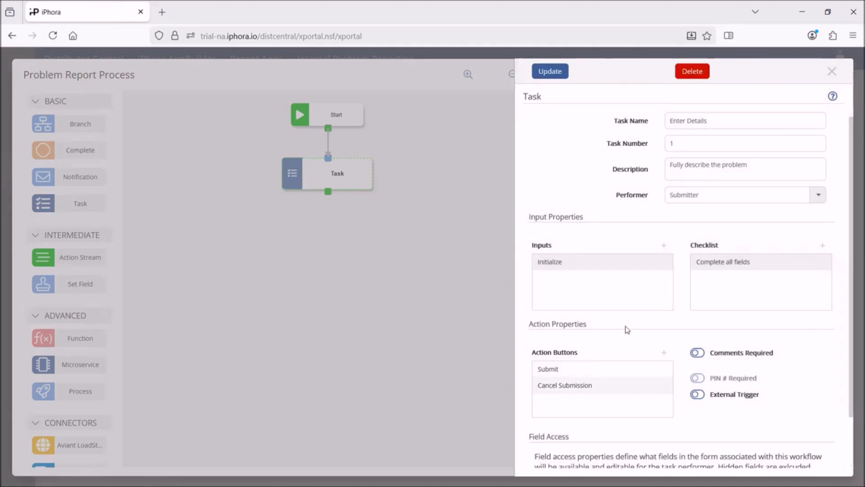
{"action": "left_click", "coordinate": [550, 71]}
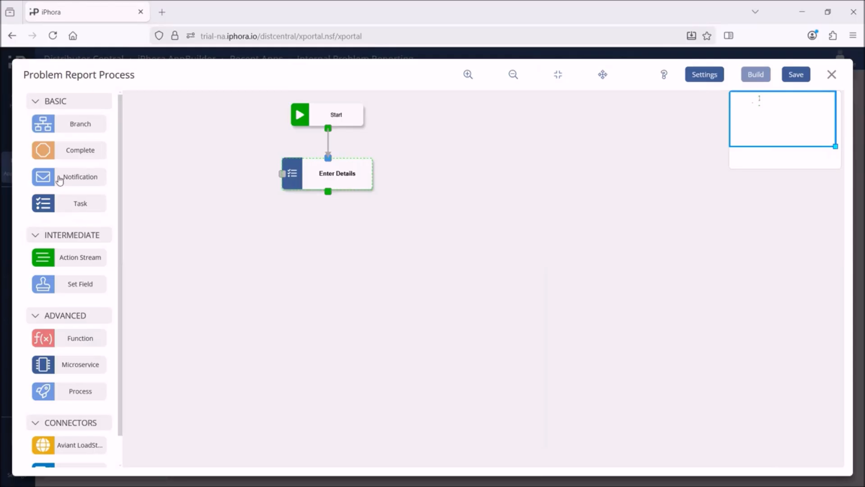
Place a Notification below Enter Details, connect the task's output to it, and tighten the spacing between the elements.
{"action": "left_click_drag", "start_coordinate": [66, 178], "coordinate": [294, 225]}
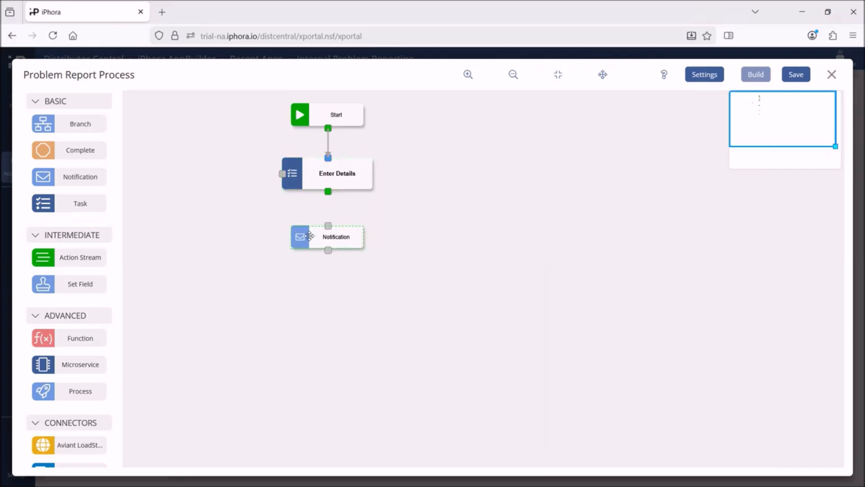
{"action": "left_click_drag", "start_coordinate": [329, 192], "coordinate": [333, 225]}
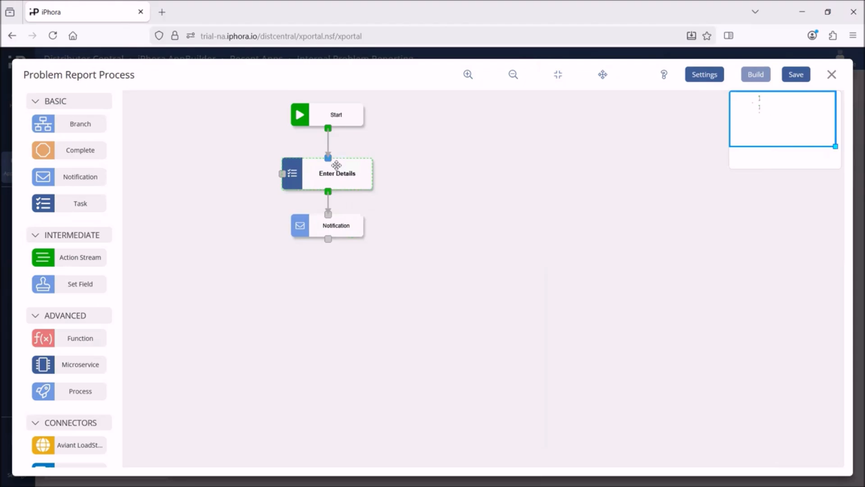
{"action": "left_click_drag", "start_coordinate": [333, 171], "coordinate": [333, 161]}
{"action": "left_click_drag", "start_coordinate": [332, 230], "coordinate": [332, 219]}
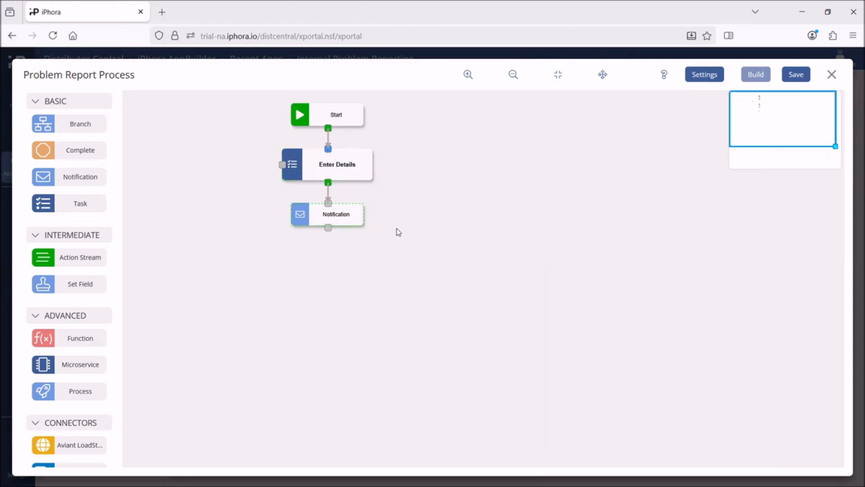
Name the notification "Notify Next" and enable Organization Templates and Notify Next Task Performer for it.
{"action": "double_click", "coordinate": [336, 214]}
{"action": "left_click", "coordinate": [719, 128]}
{"action": "key", "text": "ctrl+a"}
{"action": "type", "text": "No"}
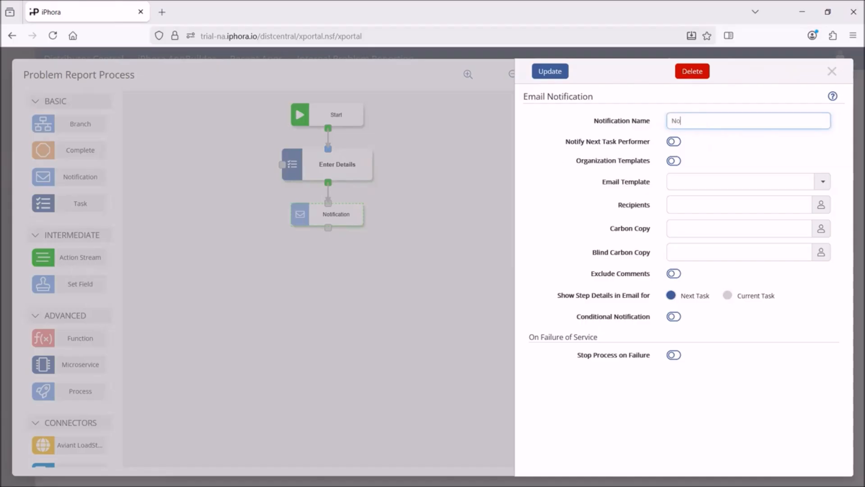
{"action": "type", "text": "tify Next"}
{"action": "left_click", "coordinate": [672, 161]}
{"action": "left_click", "coordinate": [675, 142]}
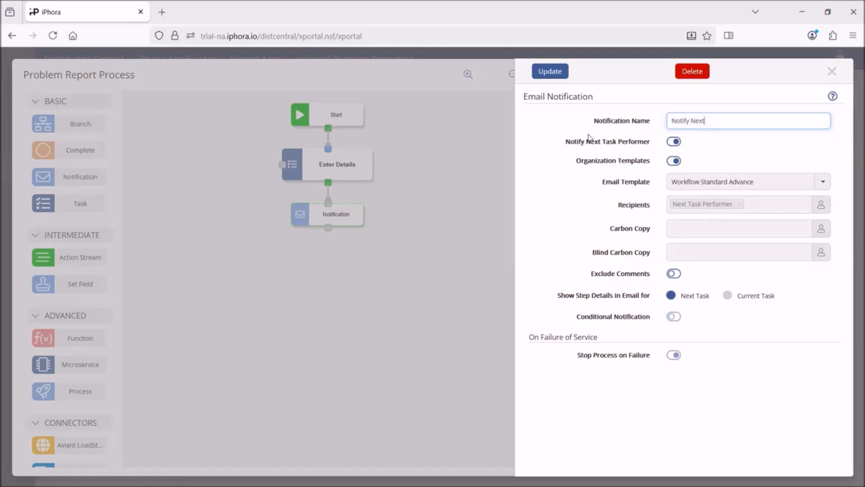
Apply the notification settings, place a Task below Notify Next, and connect the notification's output to it.
{"action": "left_click", "coordinate": [549, 73]}
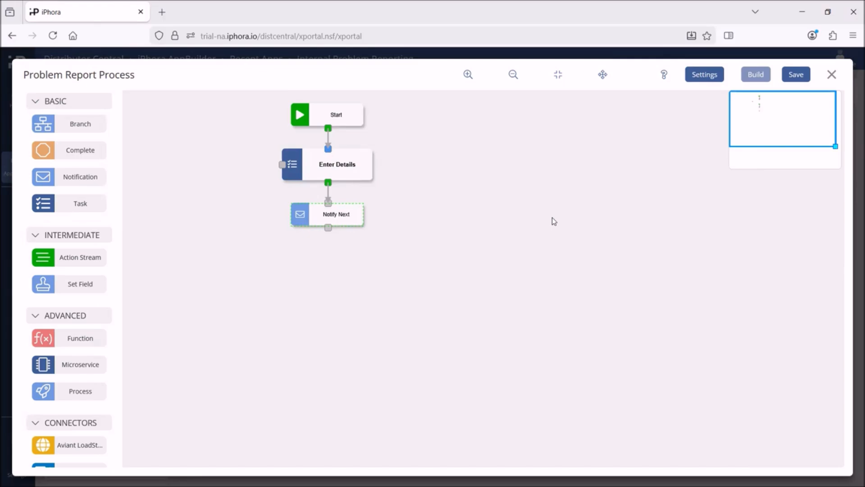
{"action": "left_click_drag", "start_coordinate": [51, 206], "coordinate": [280, 257]}
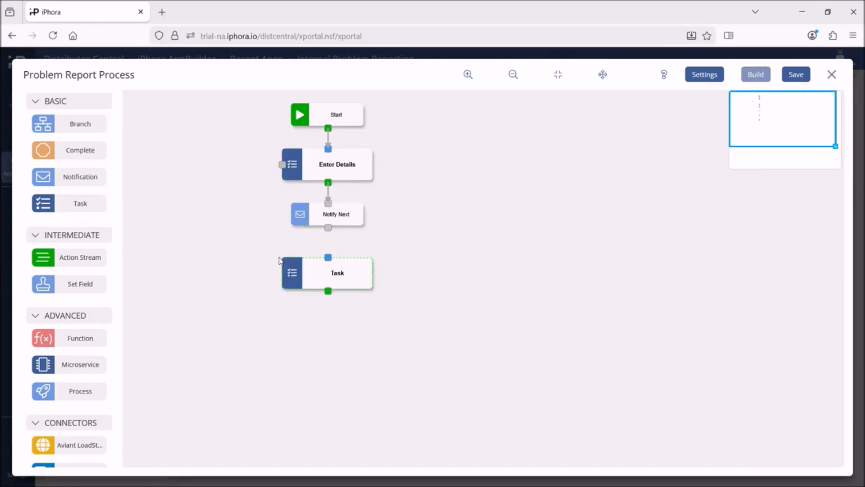
{"action": "left_click_drag", "start_coordinate": [328, 228], "coordinate": [330, 257]}
Name the new task below Notify Next "Manager Review".
{"action": "double_click", "coordinate": [341, 272]}
{"action": "left_click", "coordinate": [692, 122]}
{"action": "key", "text": "BackSpace"}
{"action": "key", "text": "BackSpace"}
{"action": "key", "text": "BackSpace"}
{"action": "key", "text": "BackSpace"}
{"action": "type", "text": "Manager Review"}
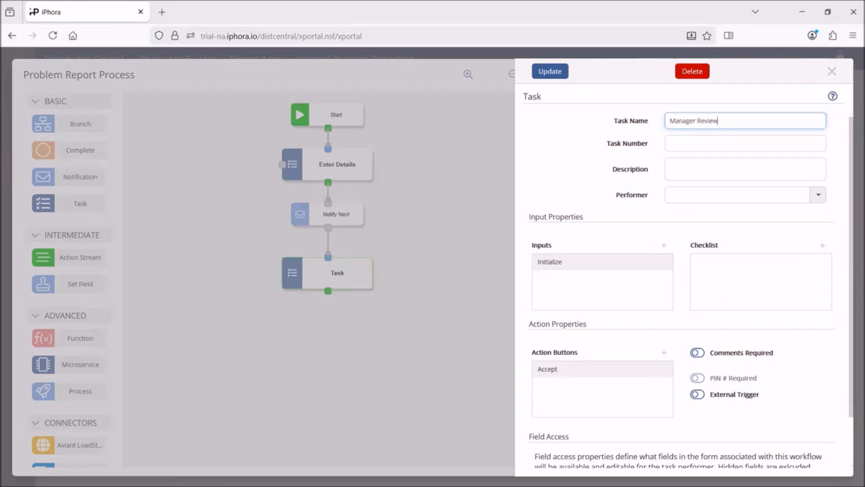
Set the task number to 2, the description to "Review by Manager", and the performer to Manager.
{"action": "left_click", "coordinate": [696, 141]}
{"action": "type", "text": "2"}
{"action": "left_click", "coordinate": [689, 165]}
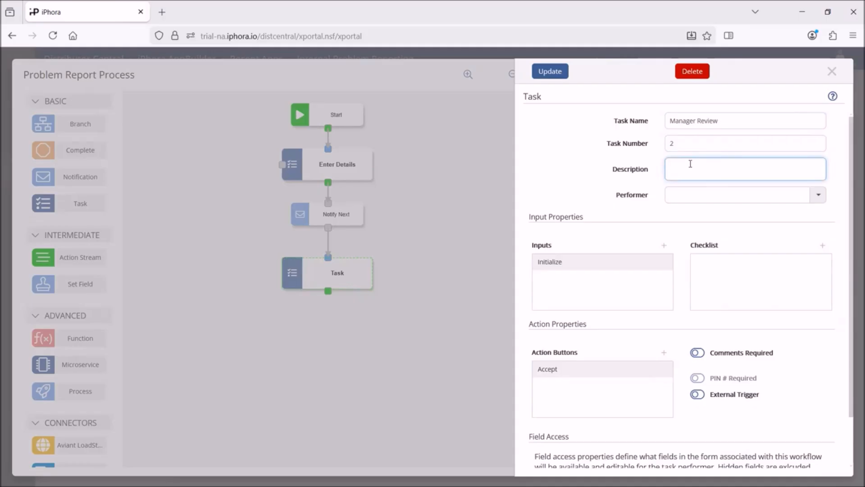
{"action": "type", "text": "Review by Manager"}
{"action": "left_click", "coordinate": [818, 196]}
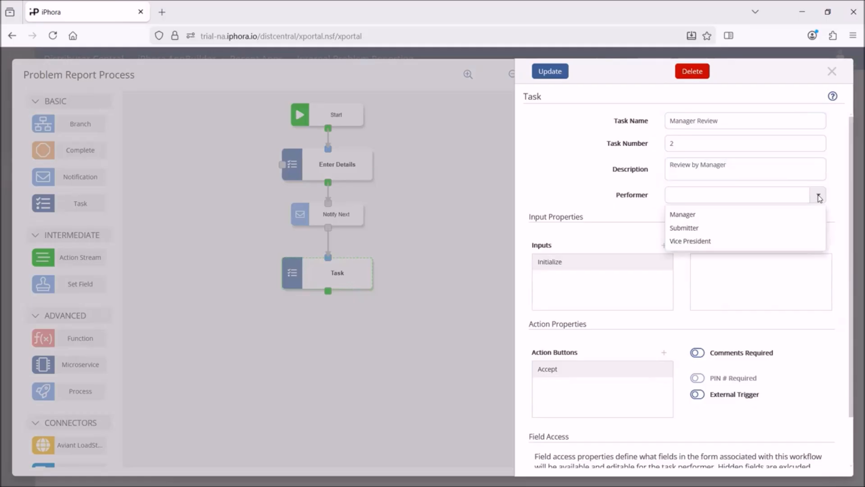
{"action": "left_click", "coordinate": [689, 215]}
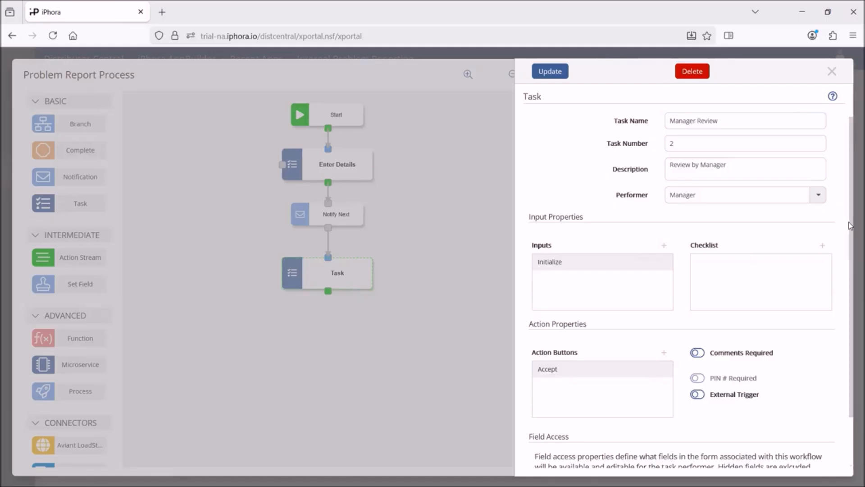
Add a Decline-type action button to the Manager Review task.
{"action": "scroll", "coordinate": [850, 225], "scroll_direction": "down", "scroll_amount": 1}
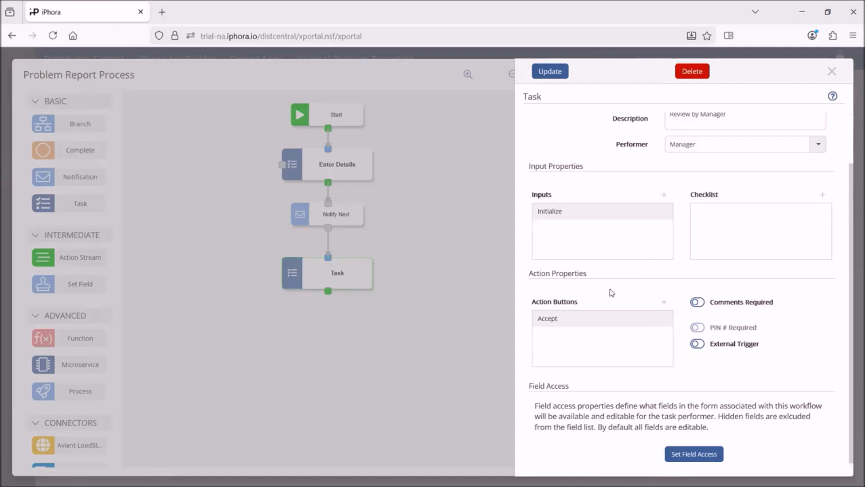
{"action": "mouse_move", "coordinate": [589, 330]}
{"action": "left_click", "coordinate": [664, 302]}
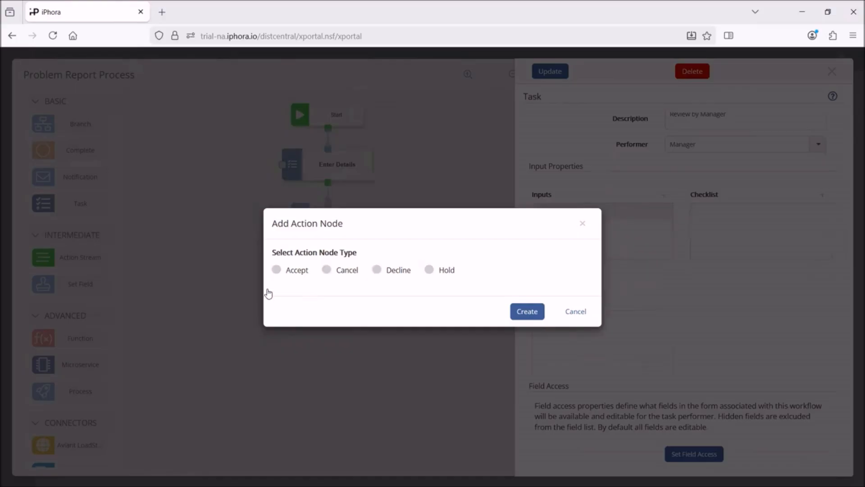
{"action": "left_click", "coordinate": [377, 272]}
{"action": "left_click", "coordinate": [523, 313]}
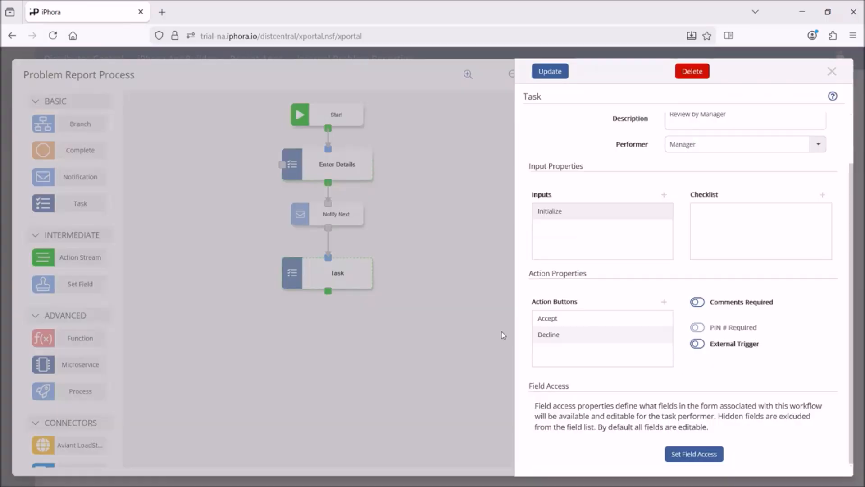
Rename the task's Decline action button as "Please Revise".
{"action": "mouse_move", "coordinate": [618, 341]}
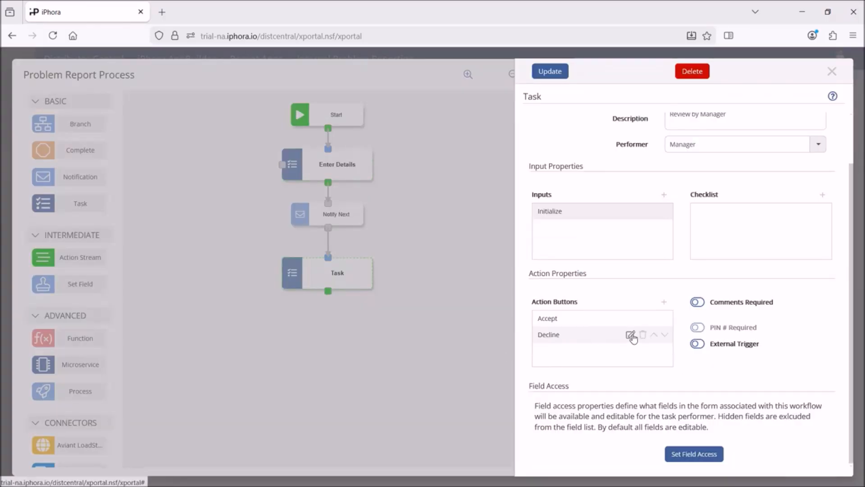
{"action": "left_click", "coordinate": [630, 334]}
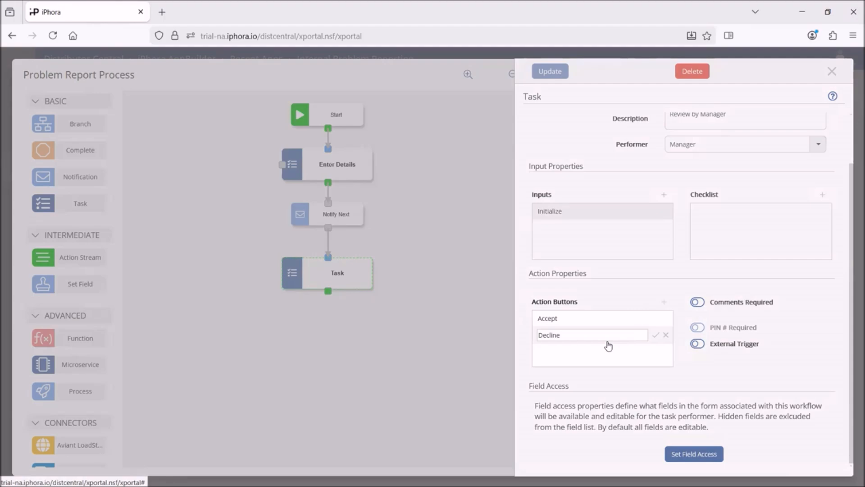
{"action": "left_click", "coordinate": [614, 338]}
{"action": "key", "text": "BackSpace"}
{"action": "key", "text": "BackSpace"}
{"action": "key", "text": "BackSpace"}
{"action": "key", "text": "BackSpace"}
{"action": "key", "text": "BackSpace"}
{"action": "key", "text": "BackSpace"}
{"action": "key", "text": "BackSpace"}
{"action": "type", "text": "Please rev"}
{"action": "key", "text": "BackSpace"}
{"action": "key", "text": "BackSpace"}
{"action": "key", "text": "BackSpace"}
{"action": "type", "text": "Revise"}
{"action": "left_click", "coordinate": [656, 335]}
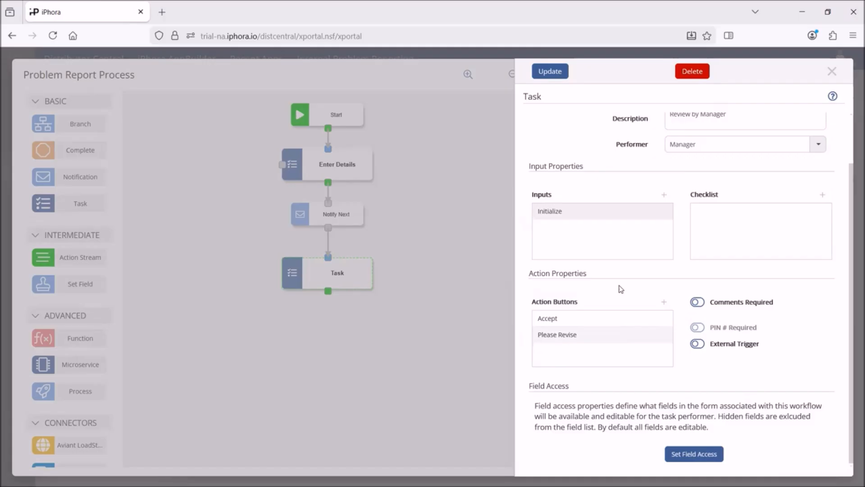
Require comments for the Please Revise action and apply the task settings.
{"action": "mouse_move", "coordinate": [589, 339]}
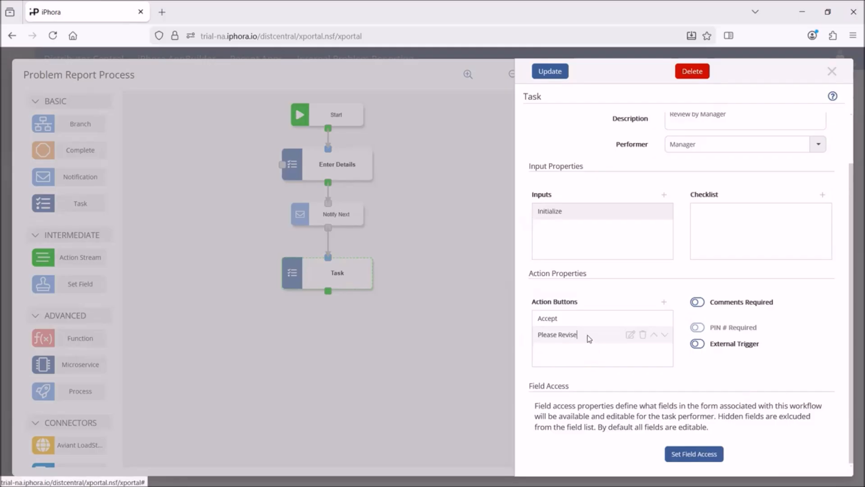
{"action": "left_click", "coordinate": [698, 302]}
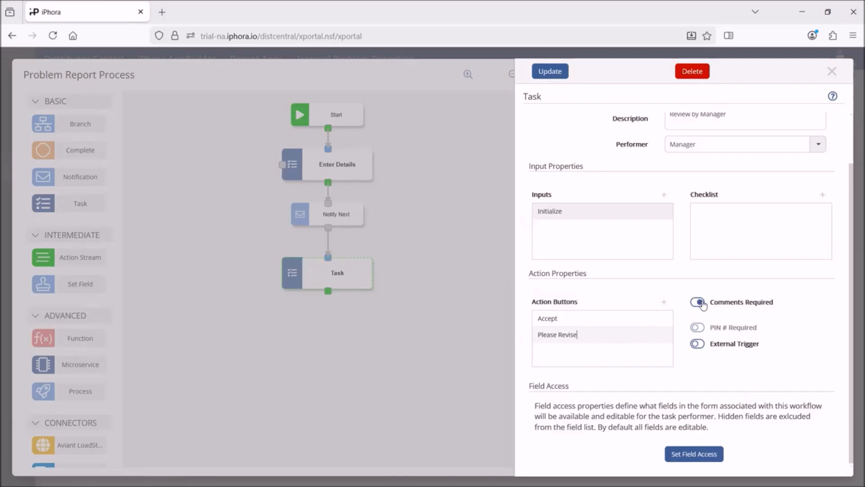
{"action": "left_click", "coordinate": [552, 73]}
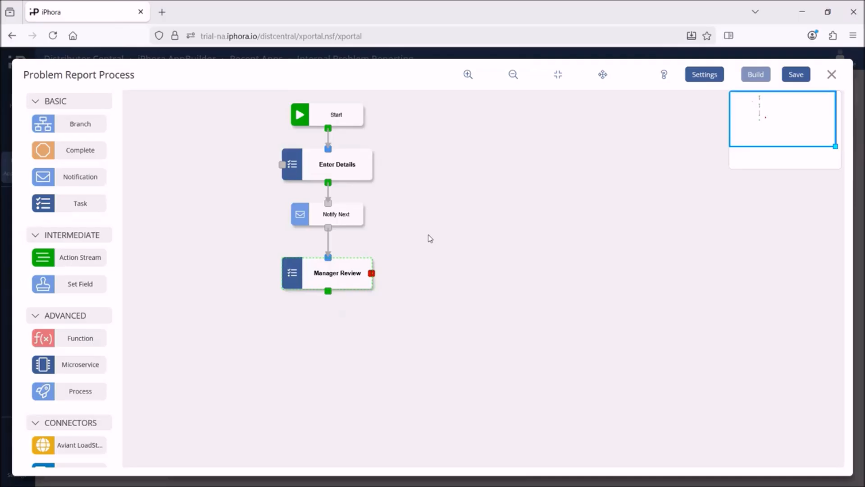
Place two Notifications below Manager Review, connecting the accept output to the one directly beneath and the decline output to the one beside it.
{"action": "left_click_drag", "start_coordinate": [63, 177], "coordinate": [293, 317]}
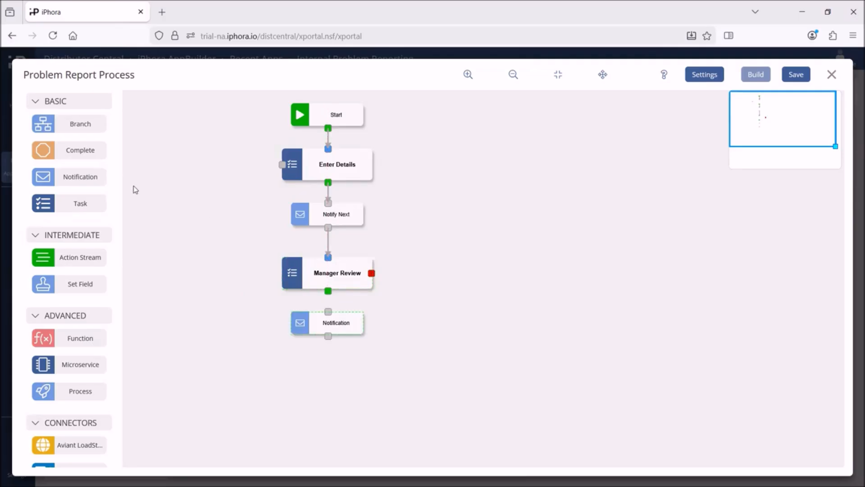
{"action": "left_click_drag", "start_coordinate": [73, 182], "coordinate": [420, 314]}
{"action": "left_click_drag", "start_coordinate": [328, 291], "coordinate": [328, 314]}
{"action": "left_click_drag", "start_coordinate": [371, 273], "coordinate": [458, 312]}
Name the notification on the accept path "Notify Next", enable Notify Next Task Performer, and apply its settings.
{"action": "left_click", "coordinate": [340, 322]}
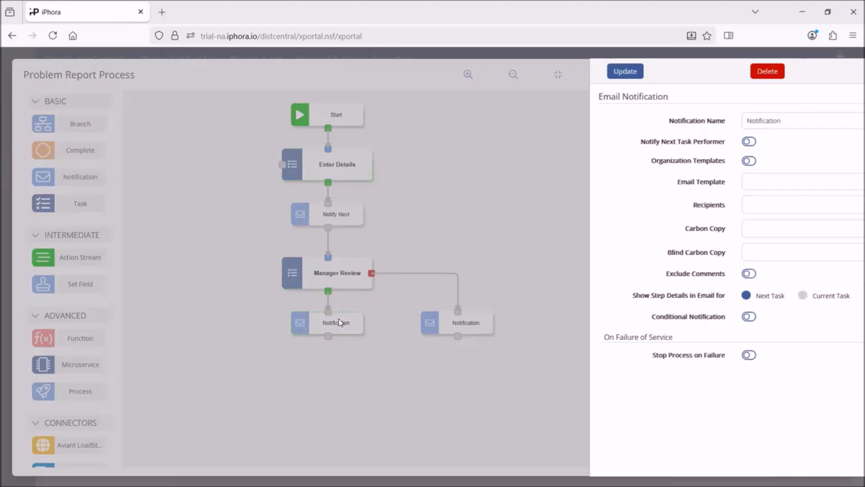
{"action": "left_click", "coordinate": [712, 123]}
{"action": "key", "text": "BackSpace"}
{"action": "key", "text": "BackSpace"}
{"action": "key", "text": "BackSpace"}
{"action": "key", "text": "BackSpace"}
{"action": "key", "text": "BackSpace"}
{"action": "key", "text": "BackSpace"}
{"action": "key", "text": "BackSpace"}
{"action": "type", "text": "y Next"}
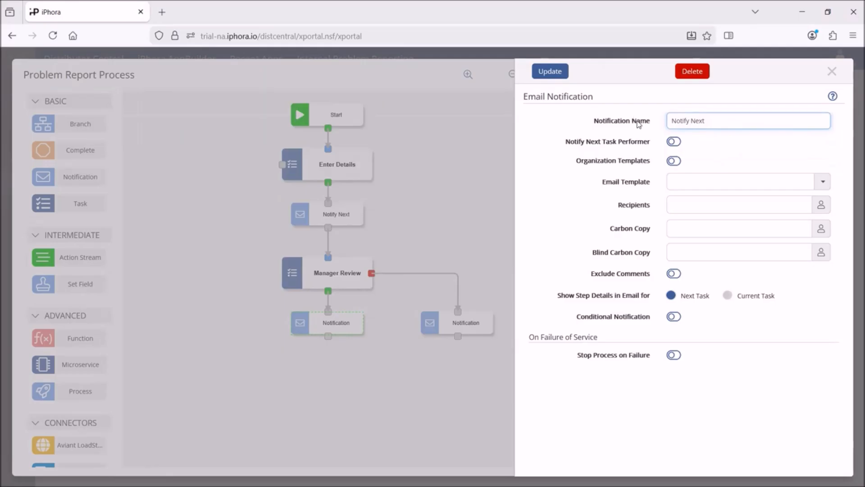
{"action": "left_click", "coordinate": [680, 147]}
{"action": "left_click", "coordinate": [549, 73]}
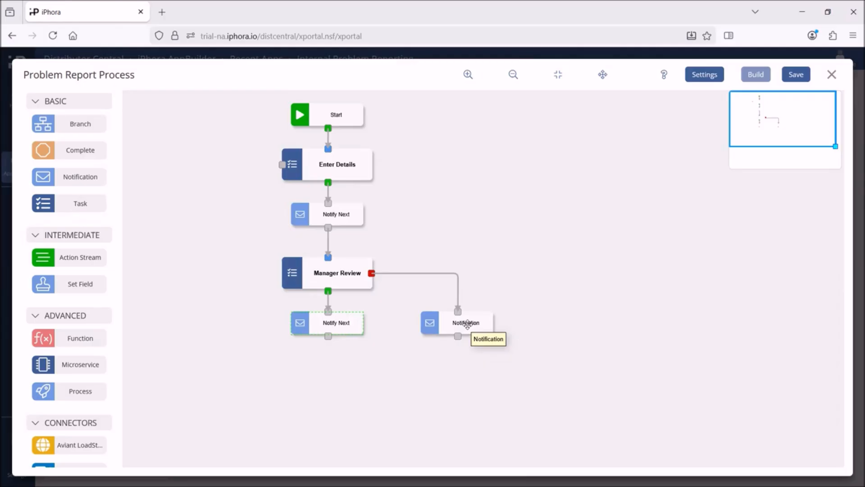
Rename the notification on Manager Review's decline path as "Notify Submitter".
{"action": "double_click", "coordinate": [467, 323]}
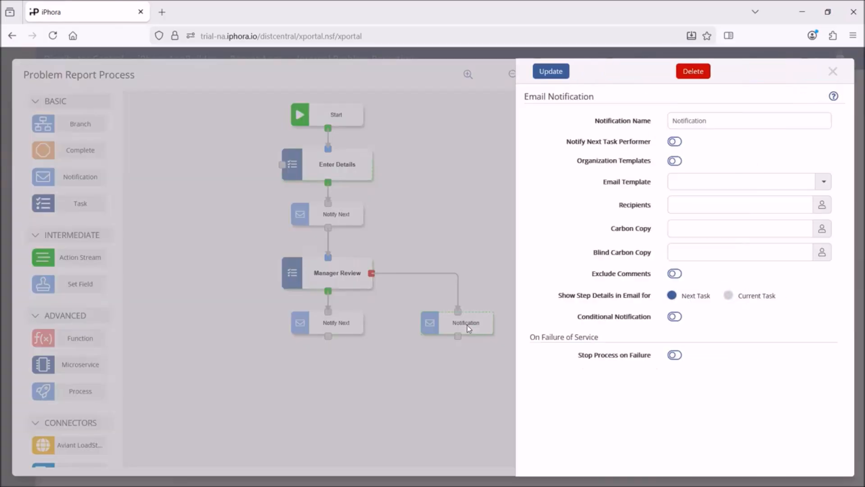
{"action": "left_click", "coordinate": [722, 119]}
{"action": "key", "text": "BackSpace"}
{"action": "key", "text": "BackSpace"}
{"action": "key", "text": "BackSpace"}
{"action": "key", "text": "BackSpace"}
{"action": "key", "text": "BackSpace"}
{"action": "key", "text": "BackSpace"}
{"action": "key", "text": "BackSpace"}
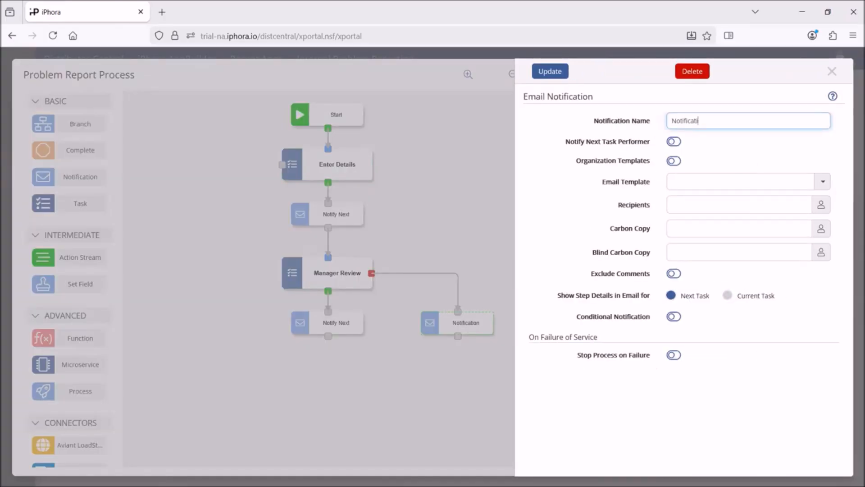
{"action": "type", "text": "y Submitter"}
Enable Organization Templates for Notify Submitter and choose the "Workflow Standard Please Revise" email template.
{"action": "left_click", "coordinate": [674, 161]}
{"action": "left_click", "coordinate": [822, 182]}
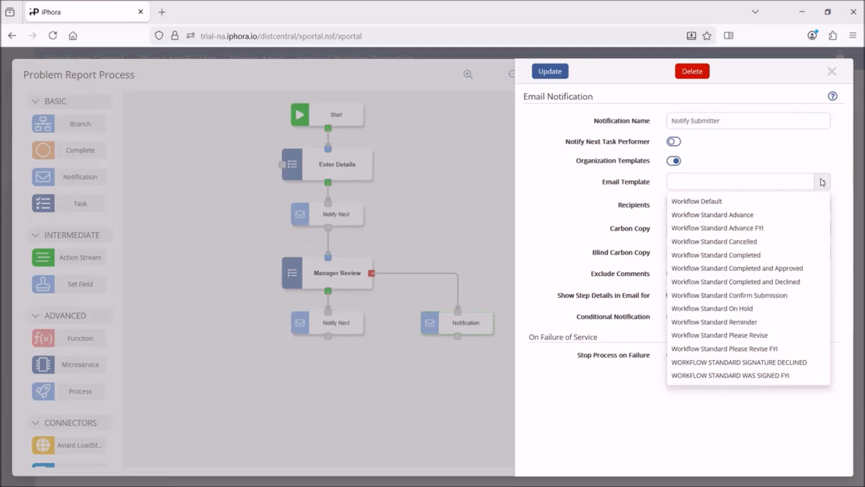
{"action": "left_click", "coordinate": [714, 338]}
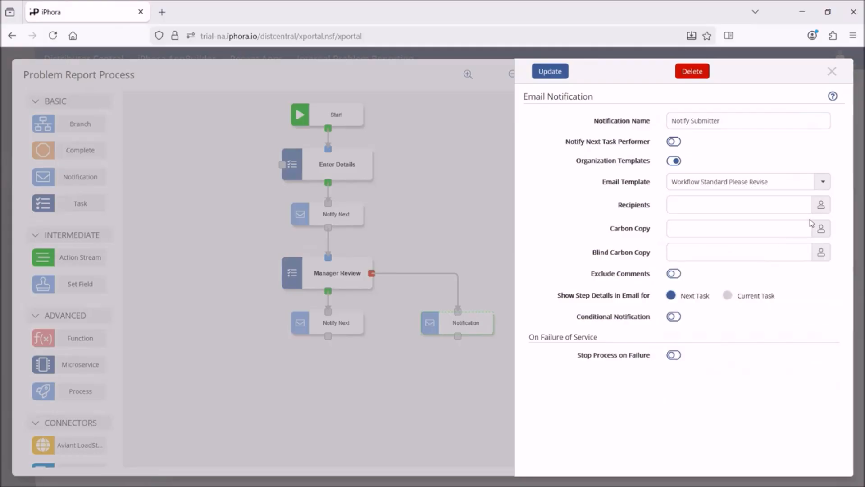
Add a Role-type recipient to the Notify Submitter notification, using the Submitter role.
{"action": "left_click", "coordinate": [822, 207]}
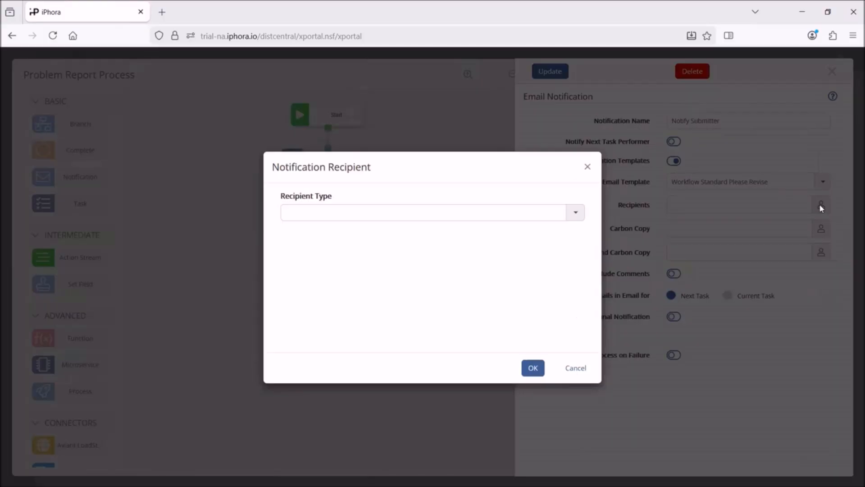
{"action": "left_click", "coordinate": [576, 212]}
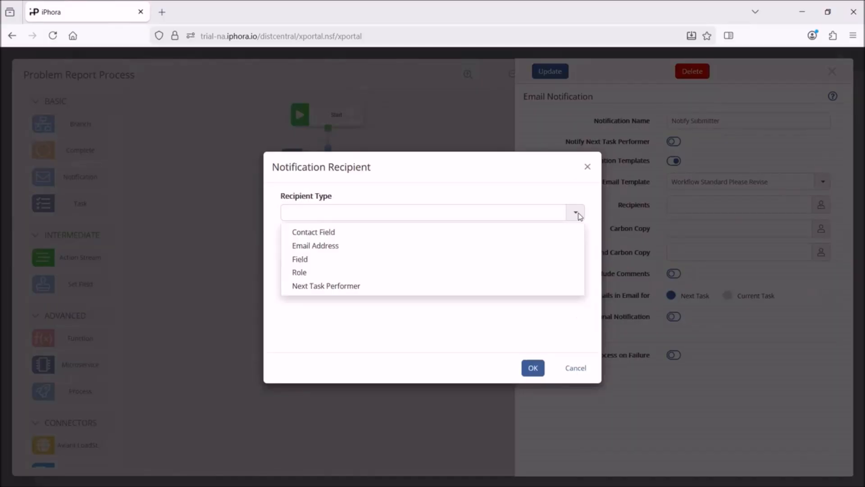
{"action": "left_click", "coordinate": [301, 274]}
{"action": "left_click", "coordinate": [574, 250]}
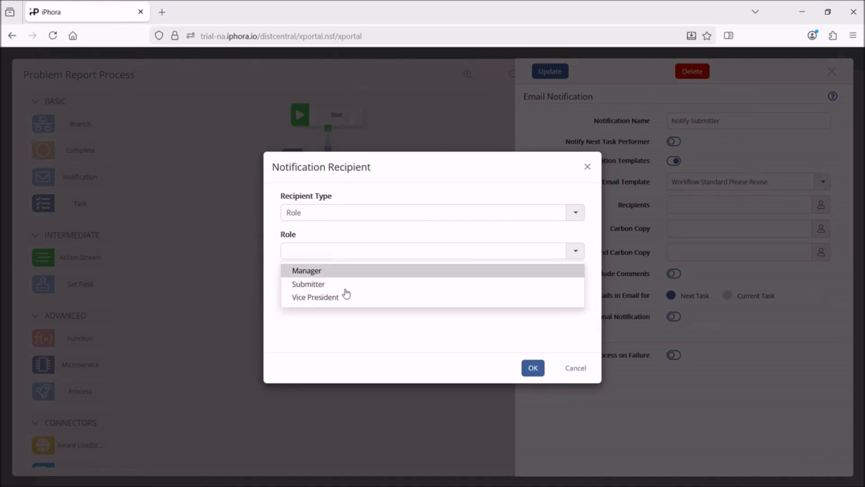
{"action": "left_click", "coordinate": [310, 284]}
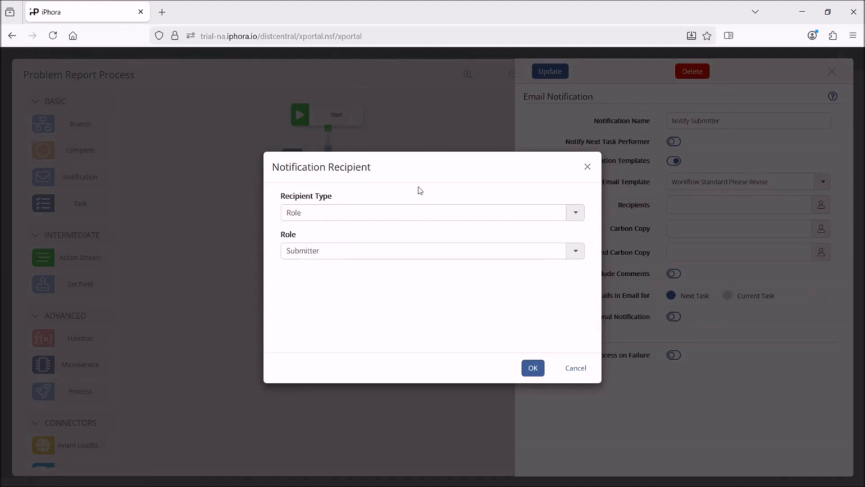
{"action": "left_click", "coordinate": [533, 369]}
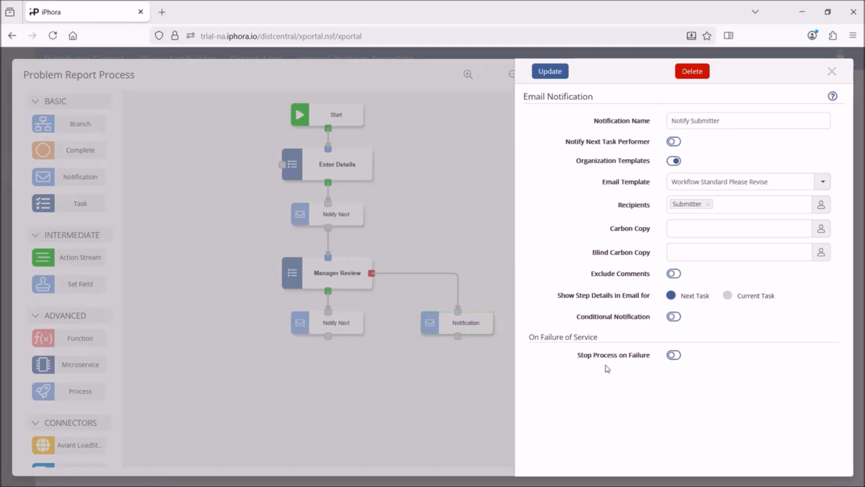
Enable Stop Process on Failure for Notify Submitter and apply the notification settings.
{"action": "left_click", "coordinate": [677, 356]}
{"action": "left_click", "coordinate": [549, 74]}
{"action": "left_click", "coordinate": [541, 75]}
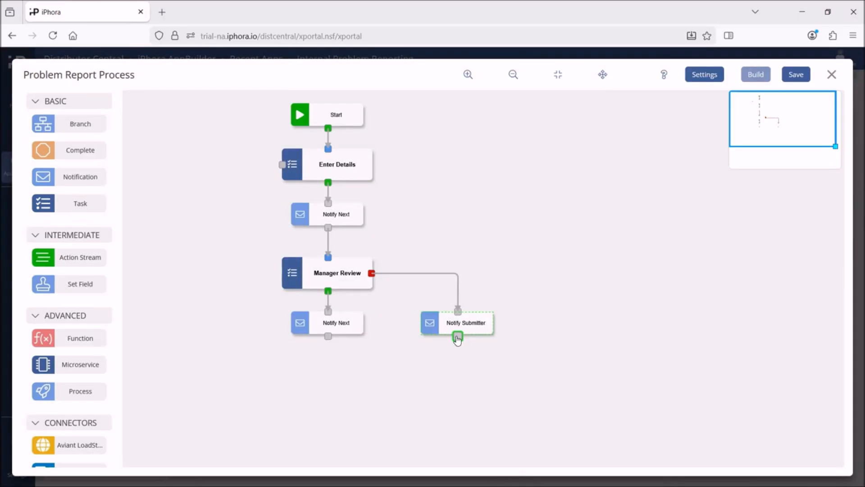
Connect Notify Submitter's output back to the Enter Details input and route the line clear of the other elements.
{"action": "left_click_drag", "start_coordinate": [458, 338], "coordinate": [360, 131]}
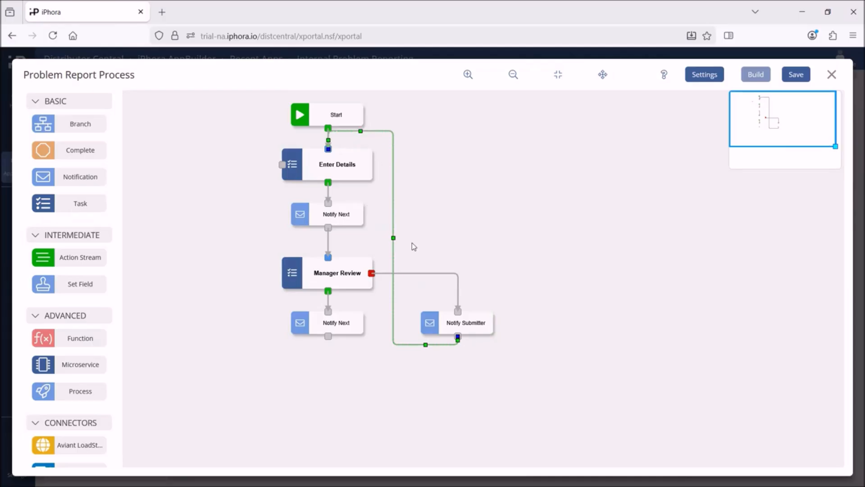
{"action": "left_click_drag", "start_coordinate": [394, 236], "coordinate": [520, 252]}
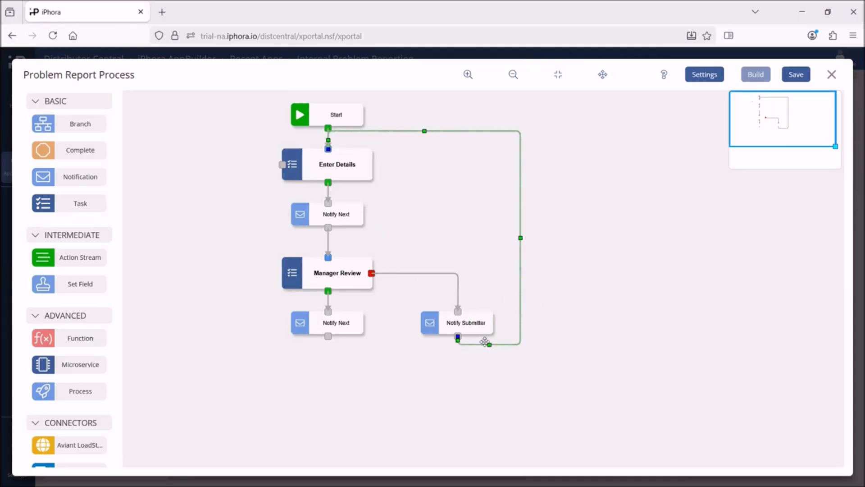
{"action": "left_click_drag", "start_coordinate": [489, 345], "coordinate": [489, 357]}
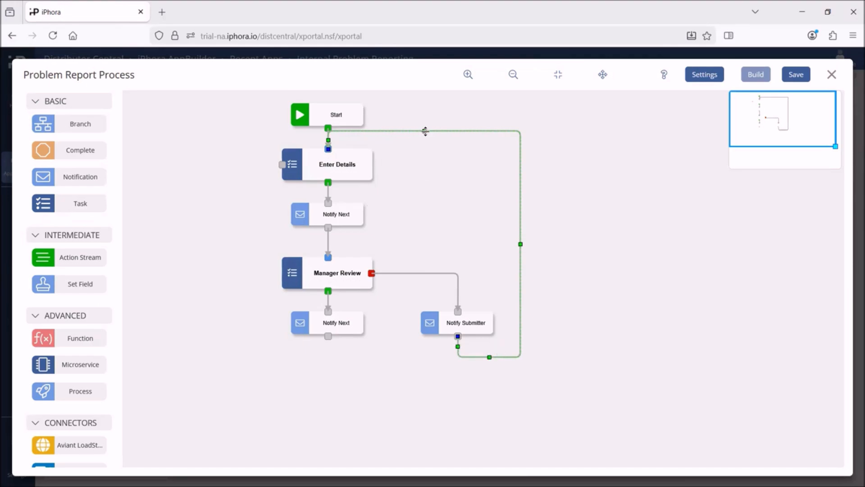
{"action": "left_click_drag", "start_coordinate": [426, 135], "coordinate": [427, 145]}
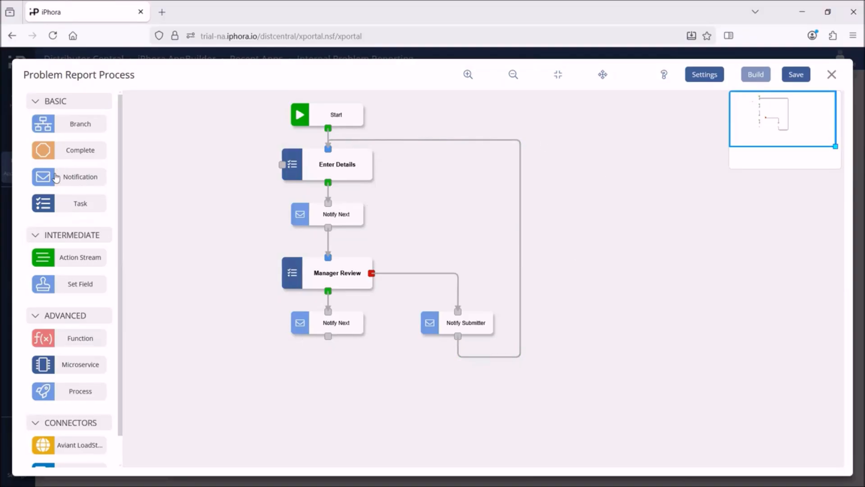
Place a Task below the second Notify Next and connect that notification's output to it.
{"action": "left_click_drag", "start_coordinate": [53, 203], "coordinate": [293, 370]}
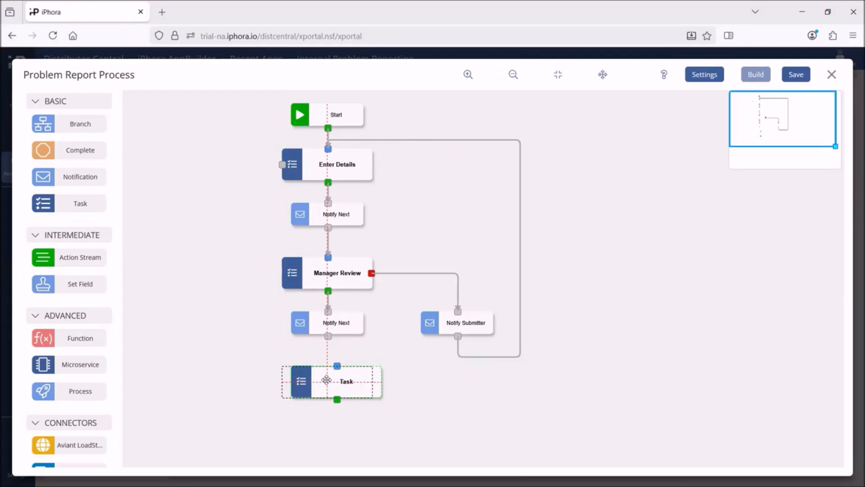
{"action": "left_click_drag", "start_coordinate": [328, 337], "coordinate": [328, 365]}
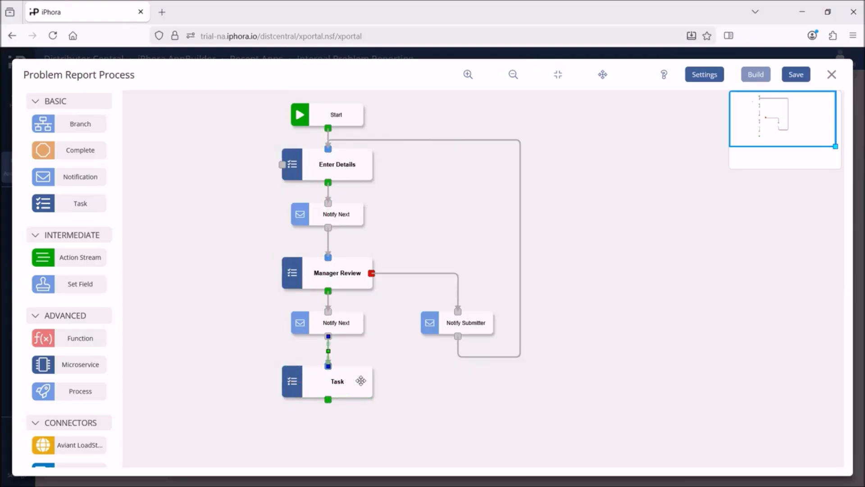
Name the new task below the second Notify Next "Vice President Review" and give it task number 3.
{"action": "double_click", "coordinate": [359, 380]}
{"action": "double_click", "coordinate": [713, 124]}
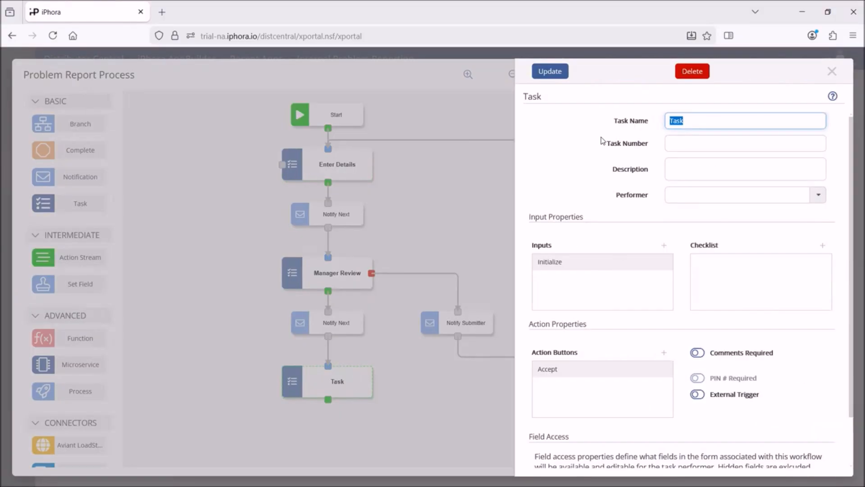
{"action": "type", "text": "Vice President Review"}
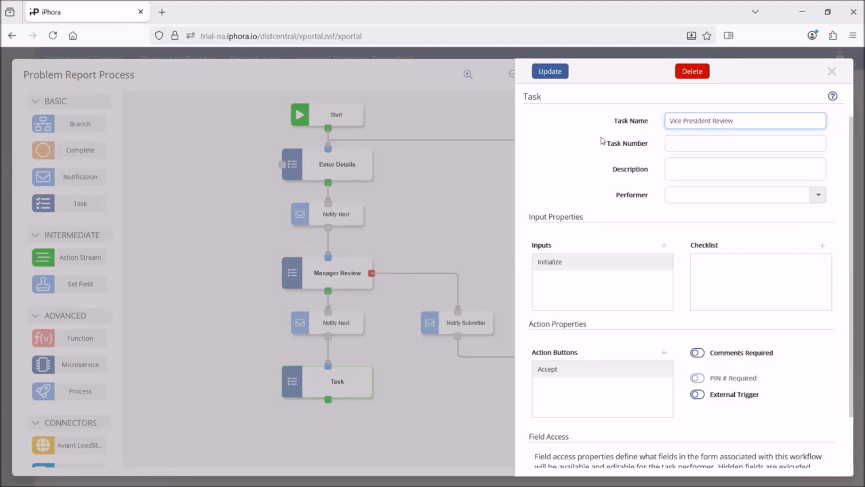
{"action": "left_click", "coordinate": [709, 143]}
{"action": "type", "text": "3"}
Describe the Vice President Review task as "Vice President decides action" and set its performer to Vice President.
{"action": "left_click", "coordinate": [701, 163]}
{"action": "type", "text": "Vice Presidents"}
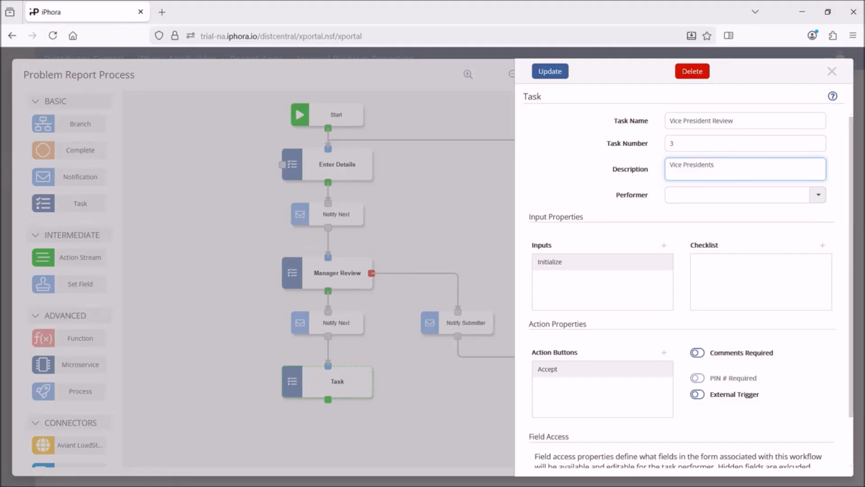
{"action": "key", "text": "BackSpace"}
{"action": "type", "text": "decides action"}
{"action": "left_click", "coordinate": [816, 196]}
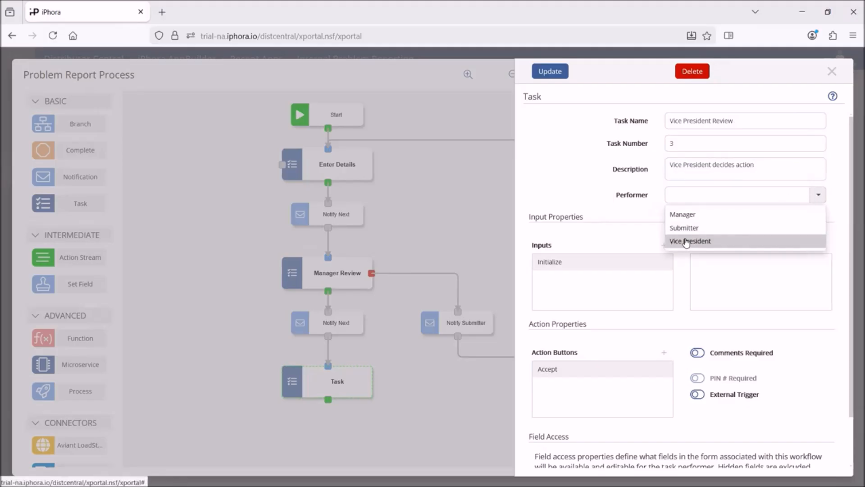
{"action": "left_click", "coordinate": [671, 241]}
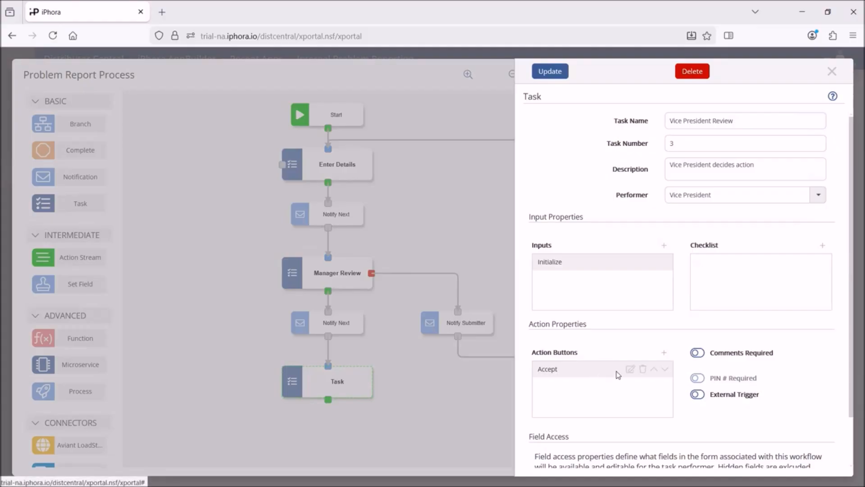
Rename the Accept action button of the Vice President Review task to Complete.
{"action": "left_click", "coordinate": [629, 369]}
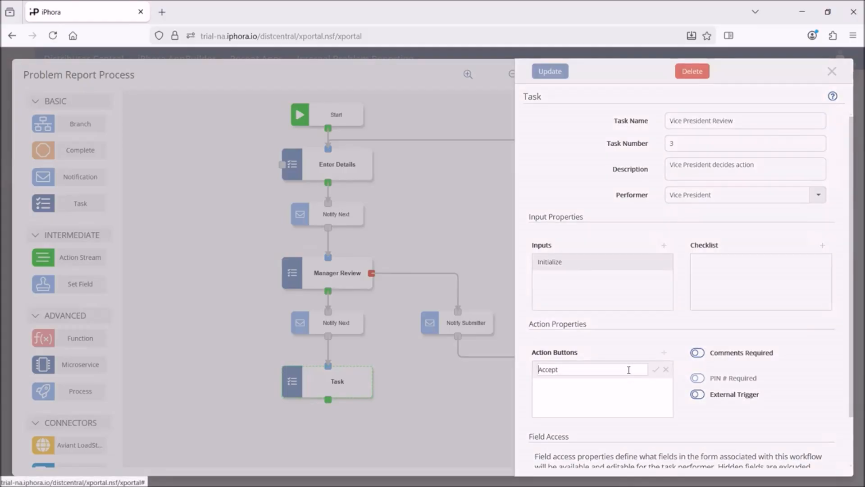
{"action": "key", "text": "BackSpace"}
{"action": "key", "text": "BackSpace"}
{"action": "key", "text": "BackSpace"}
{"action": "key", "text": "BackSpace"}
{"action": "key", "text": "BackSpace"}
{"action": "key", "text": "BackSpace"}
{"action": "type", "text": "Complet"}
{"action": "left_click", "coordinate": [655, 369]}
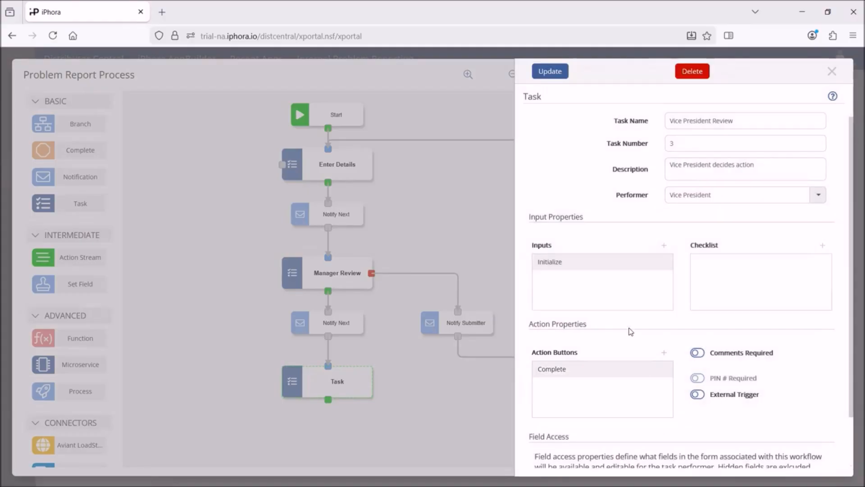
Add a Decline action button with Comments Required to Vice President Review and apply the task settings.
{"action": "left_click", "coordinate": [664, 353]}
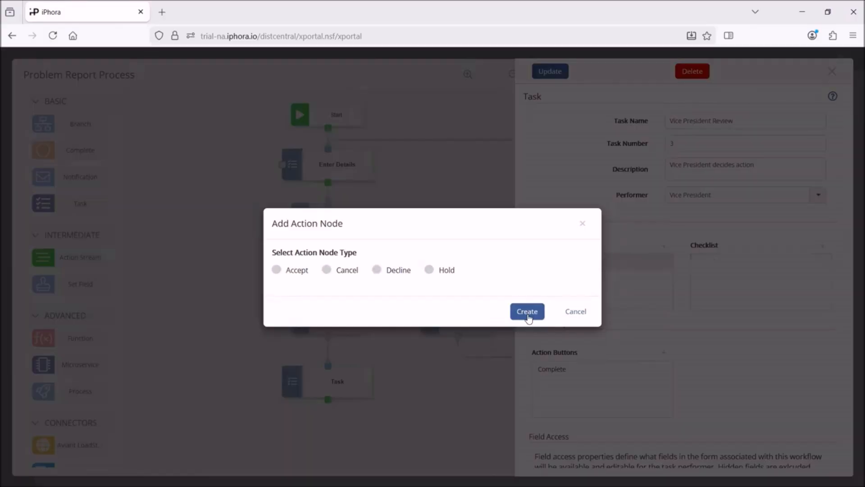
{"action": "left_click", "coordinate": [386, 272]}
{"action": "left_click", "coordinate": [525, 311]}
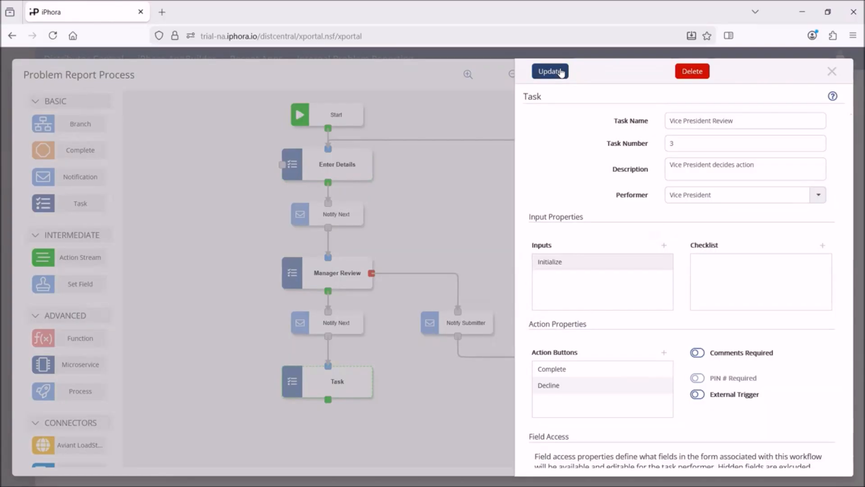
{"action": "mouse_move", "coordinate": [559, 384]}
{"action": "left_click", "coordinate": [697, 352]}
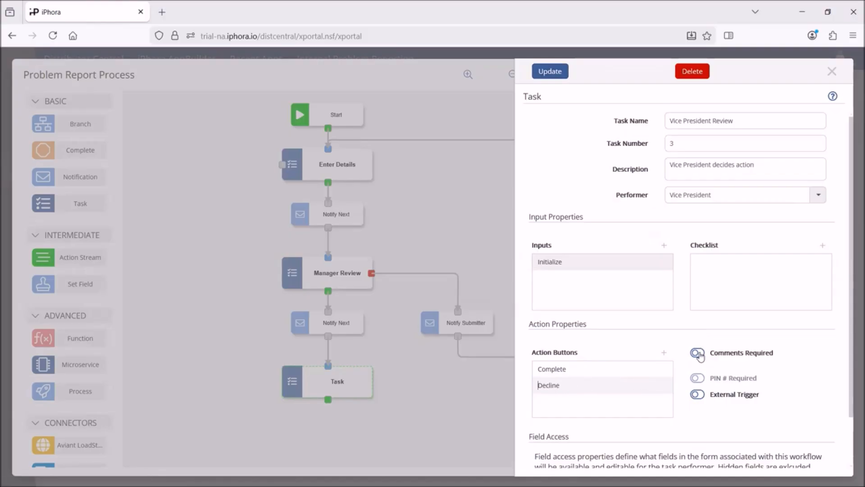
{"action": "left_click", "coordinate": [557, 74]}
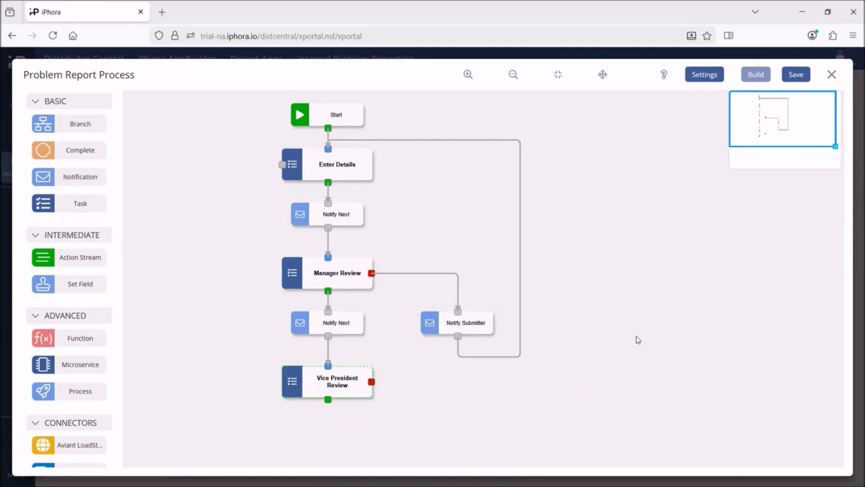
Place a notification below Vice President Review, connected to that task's Complete output, and name it Notify Submitter.
{"action": "left_click", "coordinate": [549, 323]}
{"action": "scroll", "coordinate": [307, 468], "scroll_direction": "down", "scroll_amount": 1}
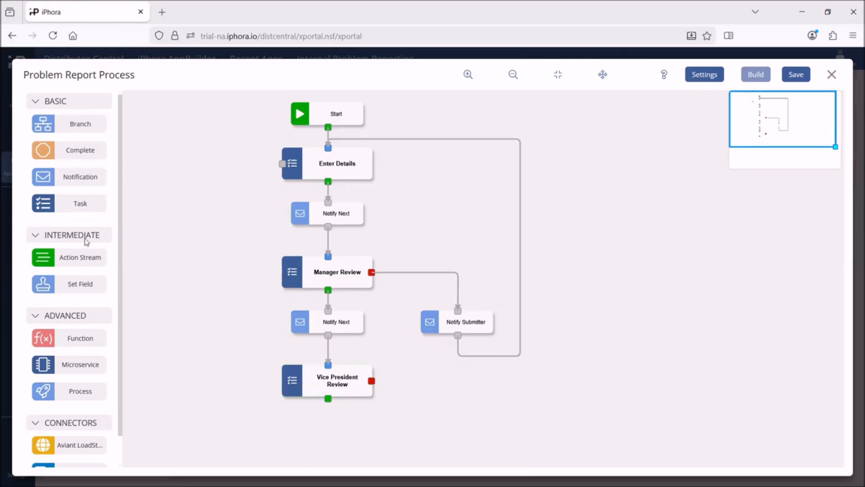
{"action": "left_click_drag", "start_coordinate": [79, 179], "coordinate": [292, 419]}
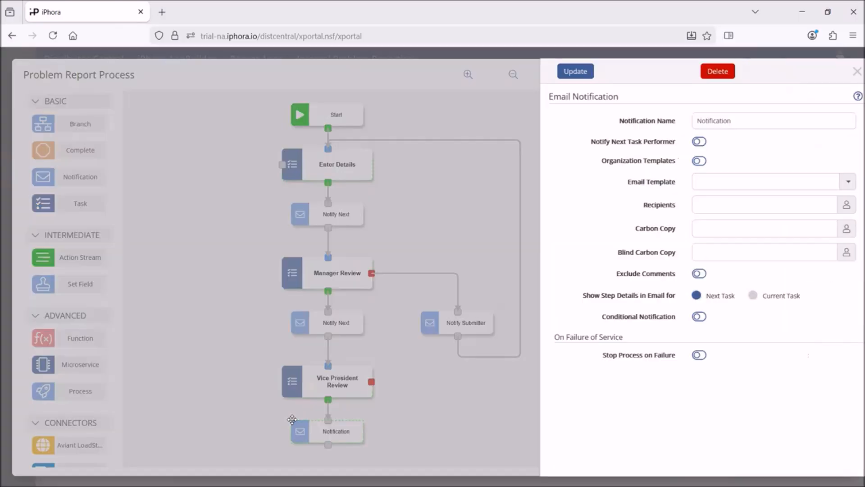
{"action": "left_click_drag", "start_coordinate": [721, 116], "coordinate": [532, 167]}
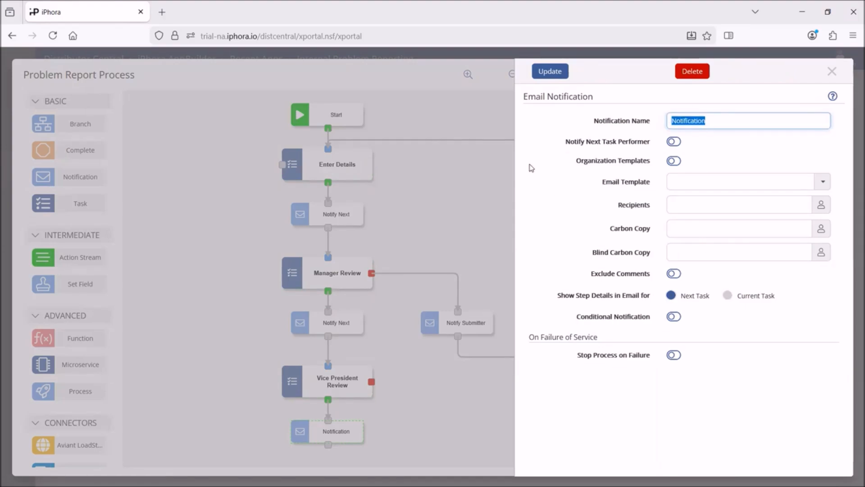
{"action": "type", "text": "Notify Submitter"}
Turn on Organization Templates for this notification and select the Workflow Standard Completed email template.
{"action": "left_click", "coordinate": [676, 161]}
{"action": "left_click", "coordinate": [823, 182]}
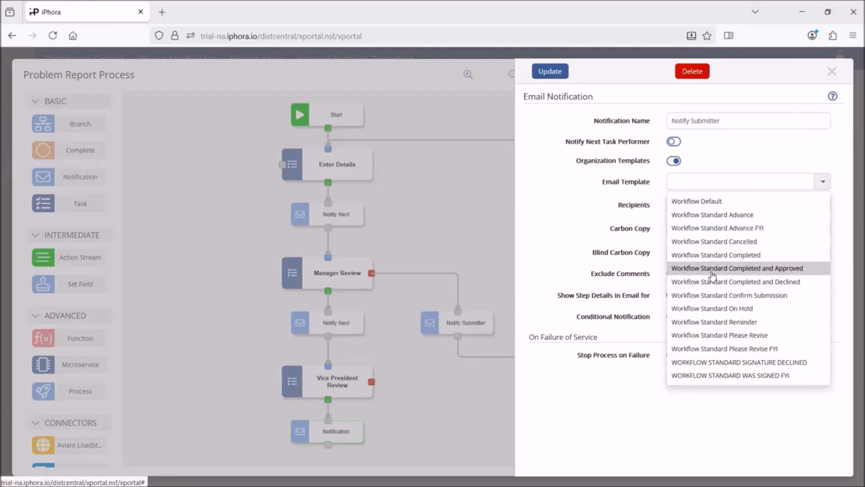
{"action": "left_click", "coordinate": [736, 268]}
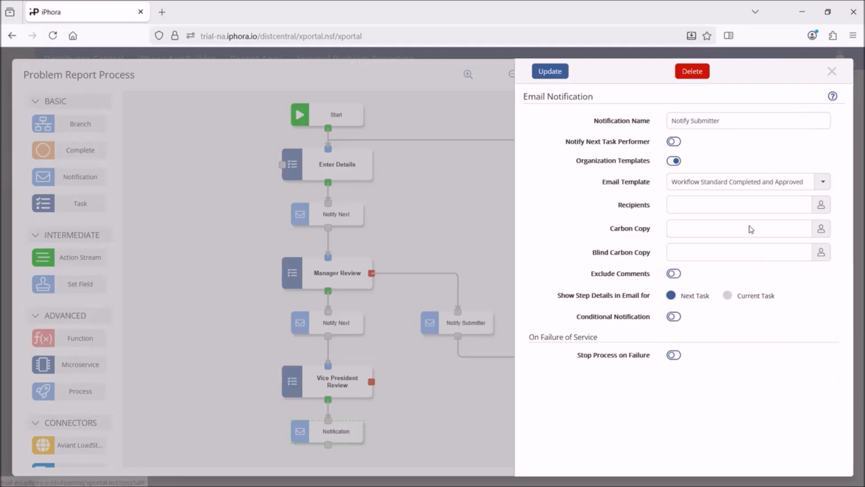
{"action": "left_click", "coordinate": [823, 183]}
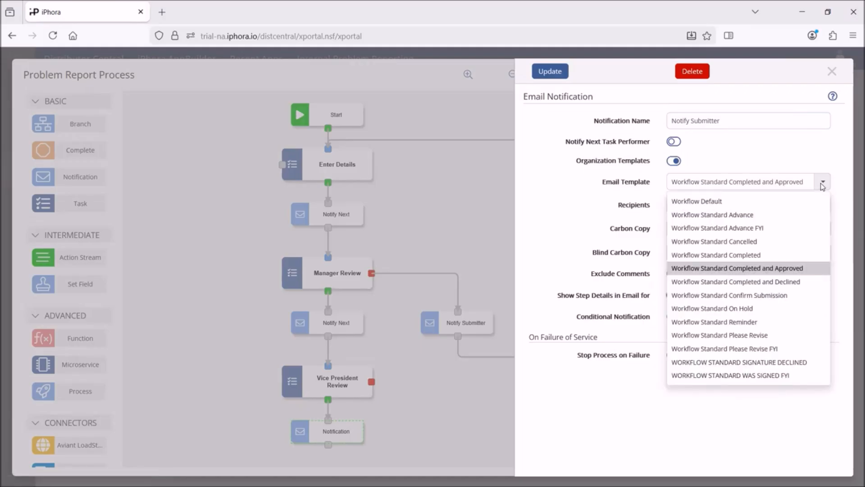
{"action": "left_click", "coordinate": [741, 254]}
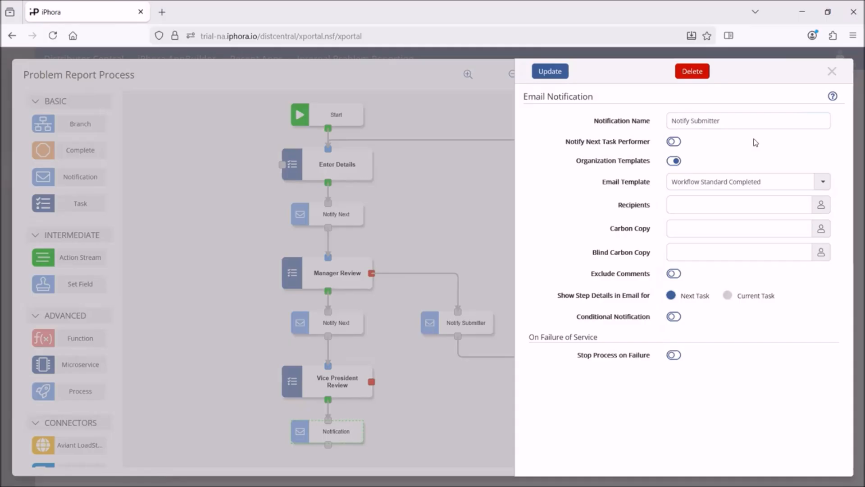
Add the Submitter role as recipient of the completion notification, enable Stop Process on Failure and apply the settings.
{"action": "left_click", "coordinate": [821, 205]}
{"action": "left_click", "coordinate": [575, 212]}
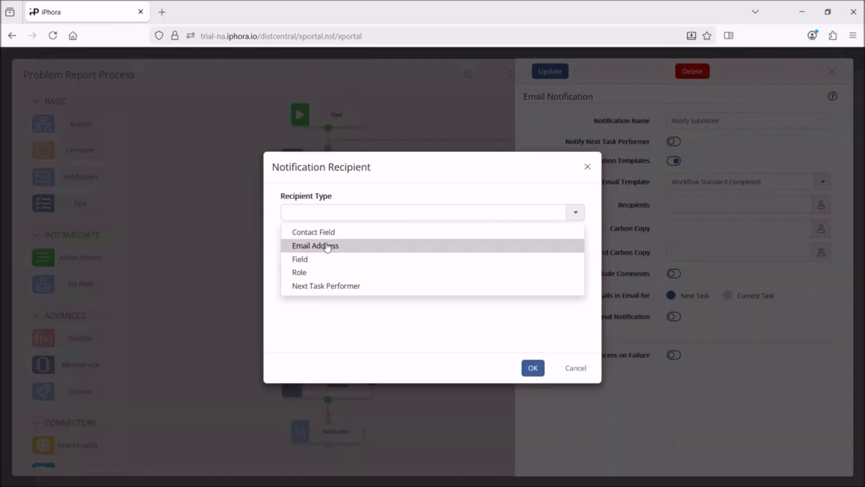
{"action": "left_click", "coordinate": [299, 272]}
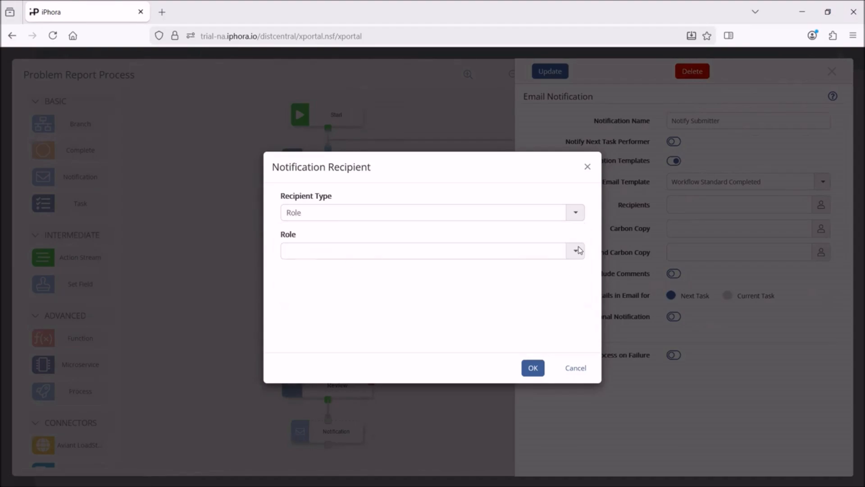
{"action": "left_click", "coordinate": [575, 251]}
{"action": "left_click", "coordinate": [309, 284]}
{"action": "left_click", "coordinate": [533, 368]}
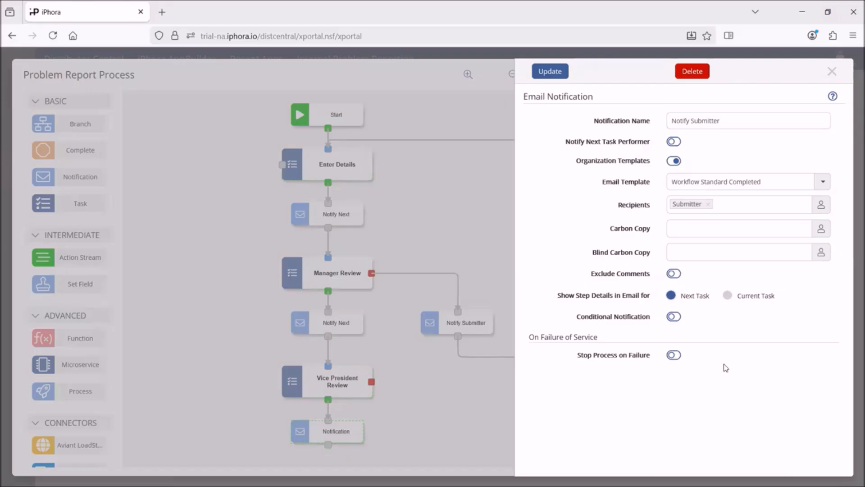
{"action": "left_click", "coordinate": [673, 354]}
{"action": "left_click", "coordinate": [550, 72]}
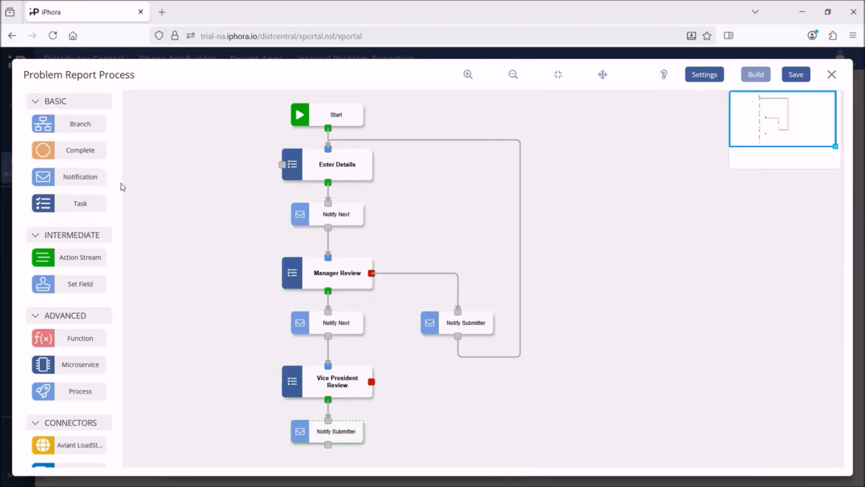
Place a Complete element below the lower Notify Submitter and connect that notification's output to it.
{"action": "mouse_move", "coordinate": [107, 185]}
{"action": "left_mouse_down"}
{"action": "mouse_move", "coordinate": [241, 435]}
{"action": "mouse_move", "coordinate": [265, 460]}
{"action": "mouse_move", "coordinate": [293, 444]}
{"action": "left_mouse_up"}
{"action": "left_click_drag", "start_coordinate": [328, 418], "coordinate": [329, 444]}
{"action": "left_click", "coordinate": [670, 282]}
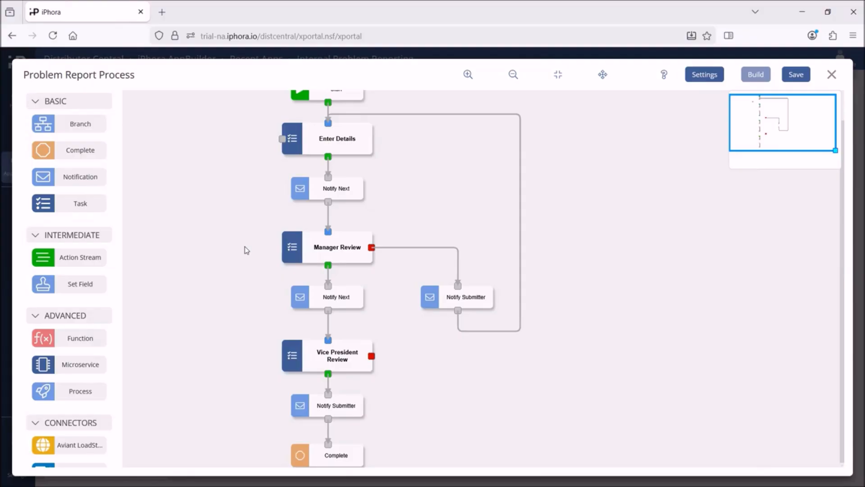
Place a notification below and to the side of Vice President Review, next to the lower Notify Submitter, and name it Notify Manager.
{"action": "left_click_drag", "start_coordinate": [54, 180], "coordinate": [447, 384]}
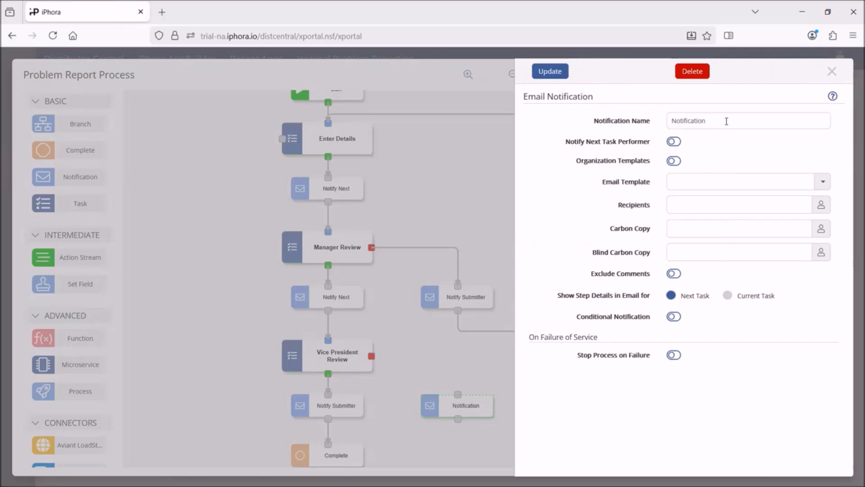
{"action": "left_click", "coordinate": [728, 119]}
{"action": "key", "text": "BackSpace"}
{"action": "key", "text": "BackSpace"}
{"action": "key", "text": "BackSpace"}
{"action": "key", "text": "BackSpace"}
{"action": "key", "text": "BackSpace"}
{"action": "key", "text": "BackSpace"}
{"action": "key", "text": "BackSpace"}
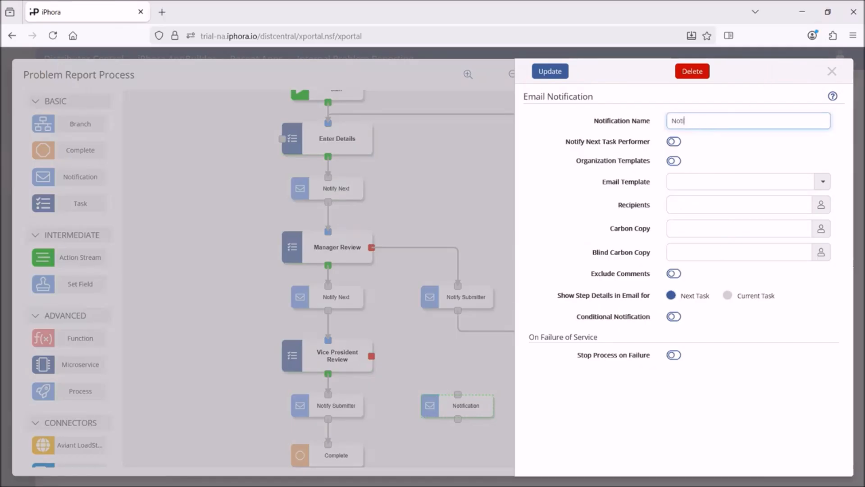
{"action": "type", "text": "fy Manager"}
Turn on Organization Templates for Notify Manager and select the Workflow Standard Please Revise email template.
{"action": "left_click", "coordinate": [674, 161]}
{"action": "left_click", "coordinate": [823, 182]}
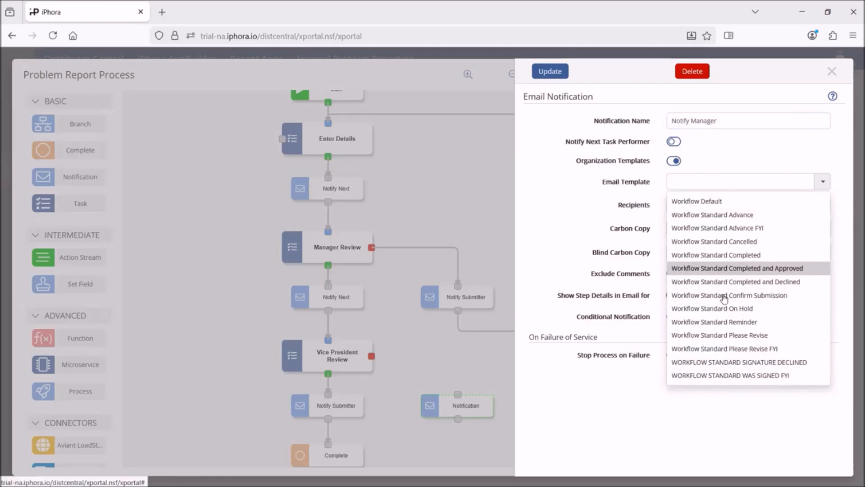
{"action": "left_click", "coordinate": [718, 336]}
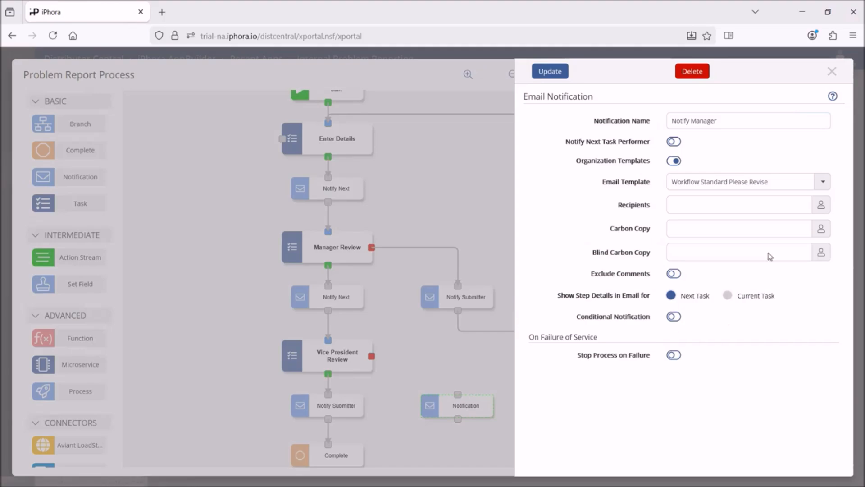
Add the Manager role as recipient of Notify Manager, enable Stop Process on Failure and apply the notification settings.
{"action": "left_click", "coordinate": [820, 206]}
{"action": "left_click", "coordinate": [575, 212]}
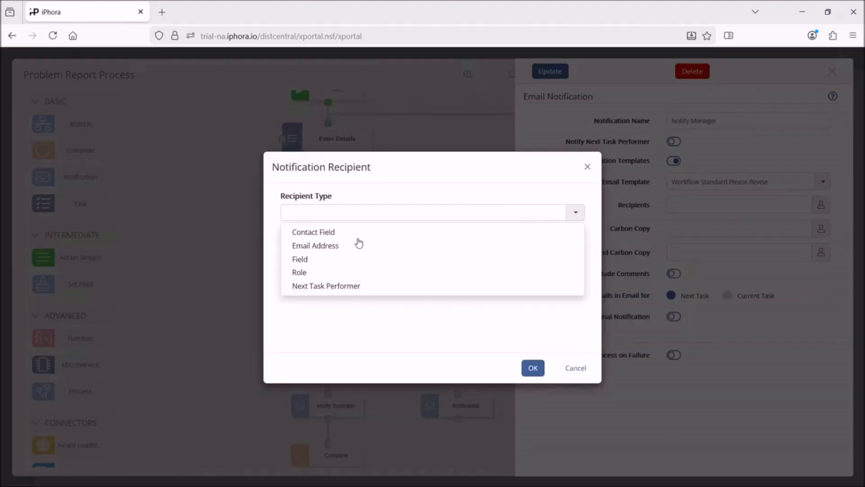
{"action": "left_click", "coordinate": [299, 272]}
{"action": "left_click", "coordinate": [574, 250]}
{"action": "left_click", "coordinate": [304, 271]}
{"action": "left_click", "coordinate": [533, 368]}
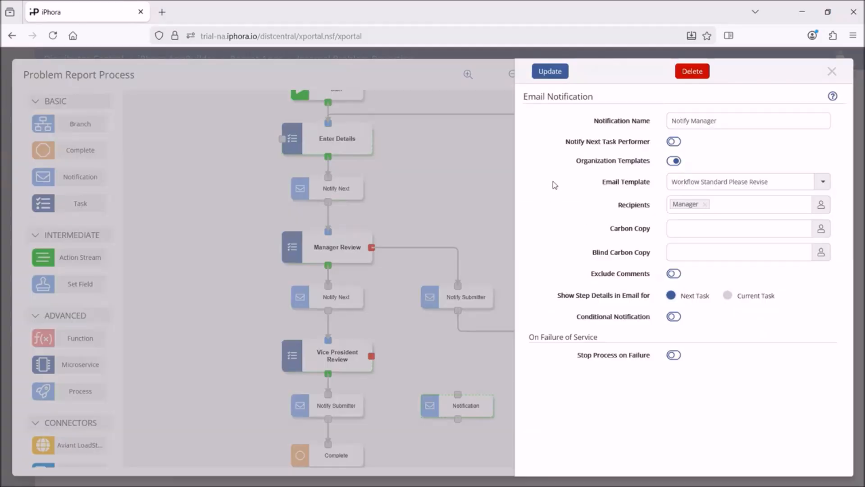
{"action": "left_click", "coordinate": [673, 355]}
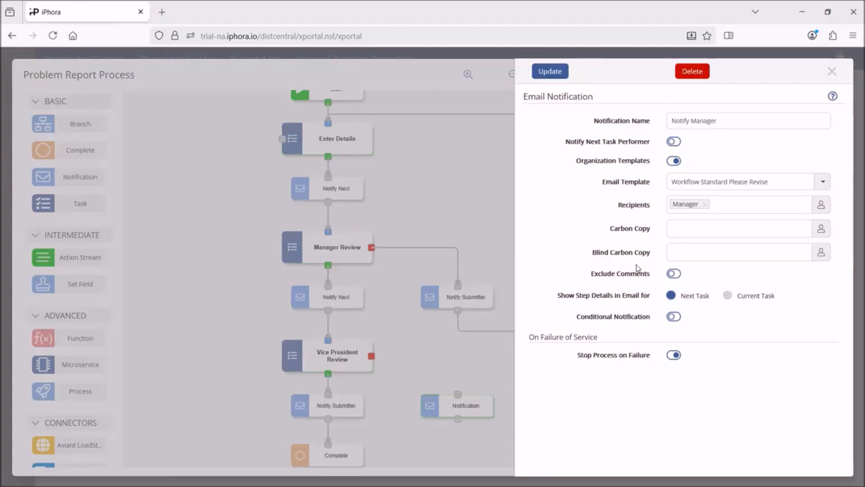
{"action": "left_click", "coordinate": [550, 71]}
Connect Vice President Review's Decline output to Notify Manager and Notify Manager's output back to the Manager Review input.
{"action": "left_click_drag", "start_coordinate": [370, 355], "coordinate": [466, 384]}
{"action": "left_click_drag", "start_coordinate": [458, 418], "coordinate": [328, 233]}
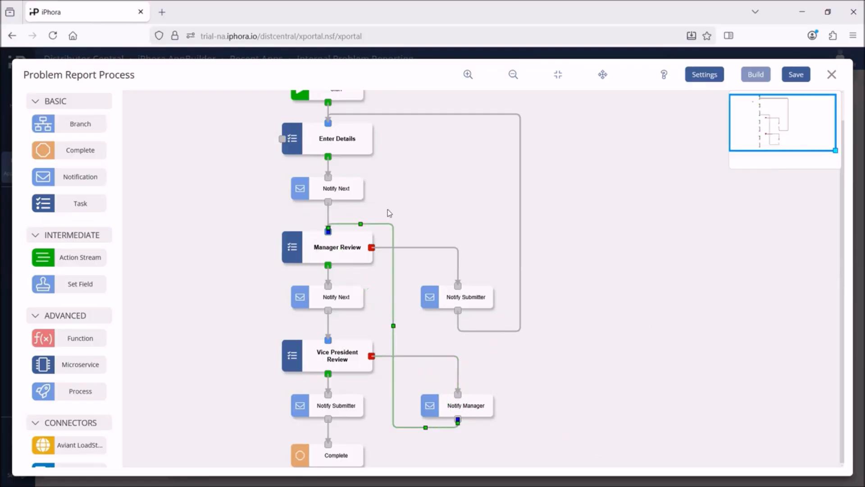
Route the line from Notify Manager back to Manager Review around the outside of the Notify Submitter loop, clear of the elements.
{"action": "left_click_drag", "start_coordinate": [364, 217], "coordinate": [365, 214]}
{"action": "left_click_drag", "start_coordinate": [393, 320], "coordinate": [553, 354]}
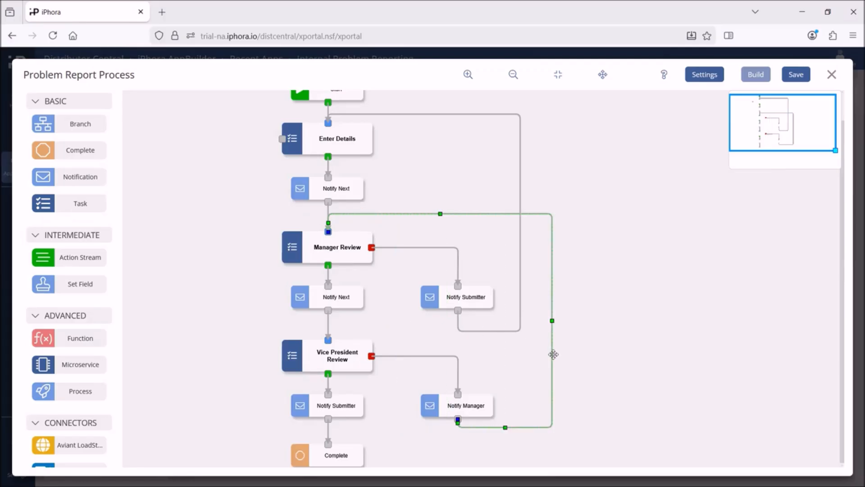
{"action": "left_click_drag", "start_coordinate": [505, 427], "coordinate": [504, 439]}
{"action": "left_click", "coordinate": [558, 404]}
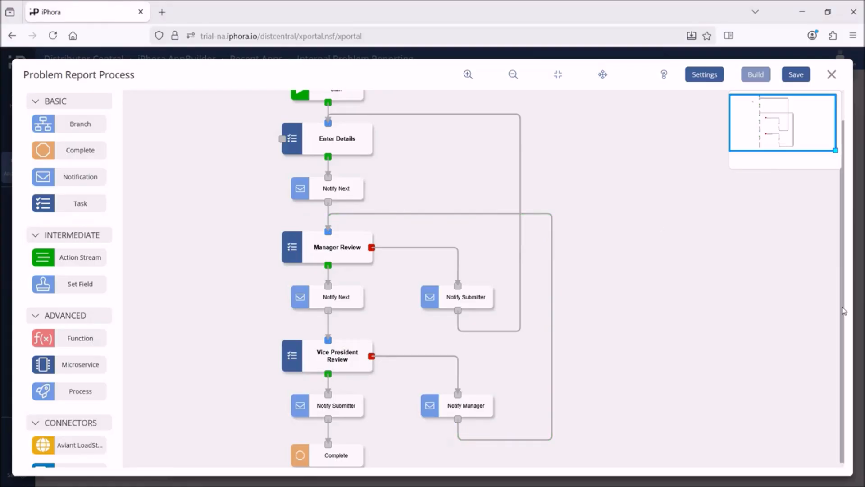
Add a Complete element beside the Enter Details task and connect the task's unused grey output to it.
{"action": "scroll", "coordinate": [838, 309], "scroll_direction": "up", "scroll_amount": 1}
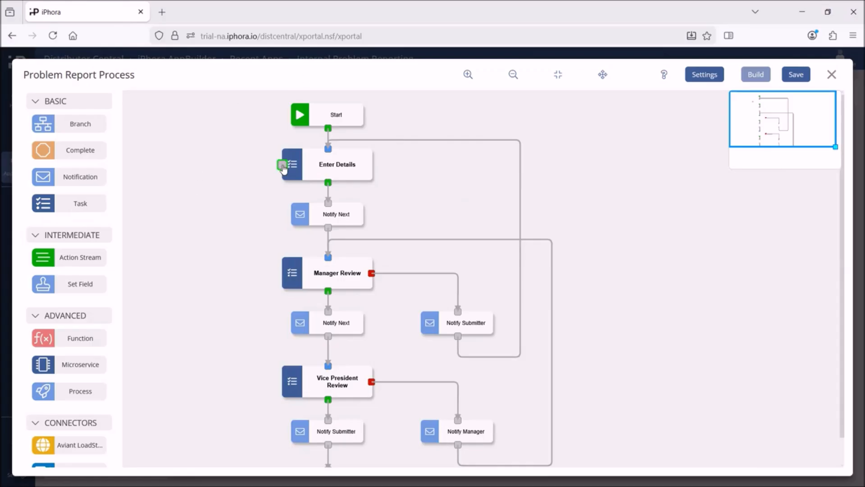
{"action": "left_click_drag", "start_coordinate": [69, 153], "coordinate": [185, 210]}
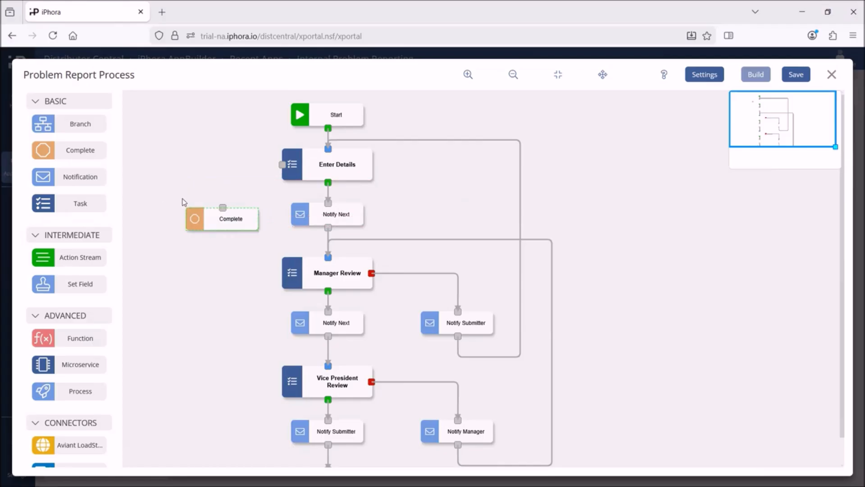
{"action": "left_click_drag", "start_coordinate": [282, 164], "coordinate": [222, 207]}
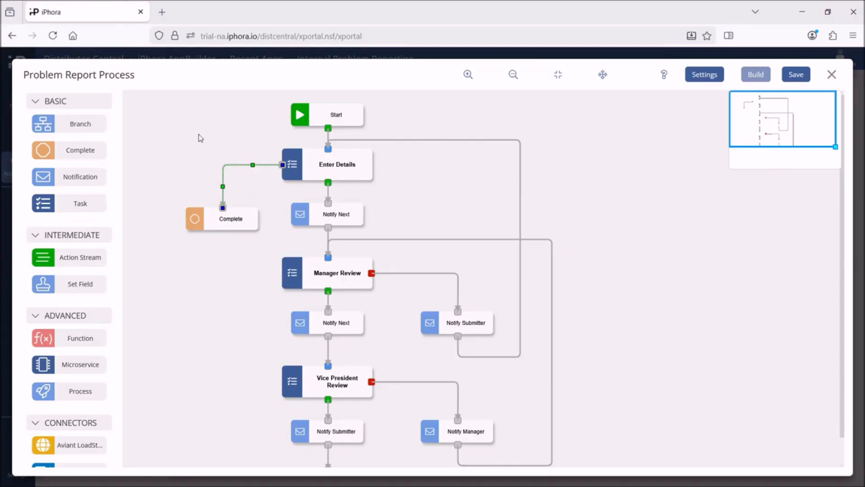
{"action": "left_click", "coordinate": [185, 158]}
Save the Problem Report Process, reopen it to build the process, and close the process editor.
{"action": "left_click", "coordinate": [795, 74]}
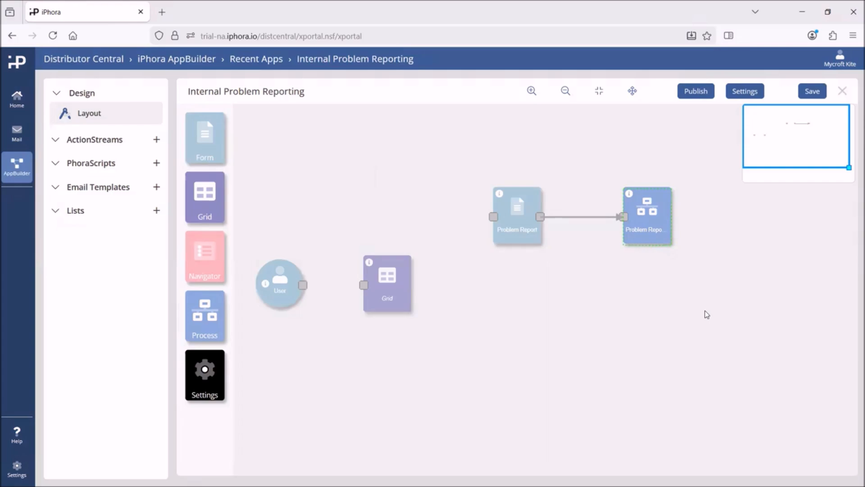
{"action": "double_click", "coordinate": [642, 215]}
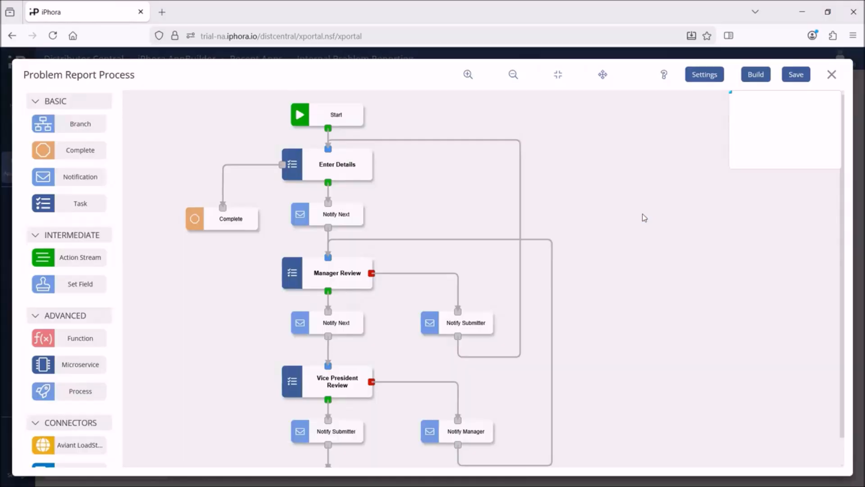
{"action": "left_click", "coordinate": [795, 75]}
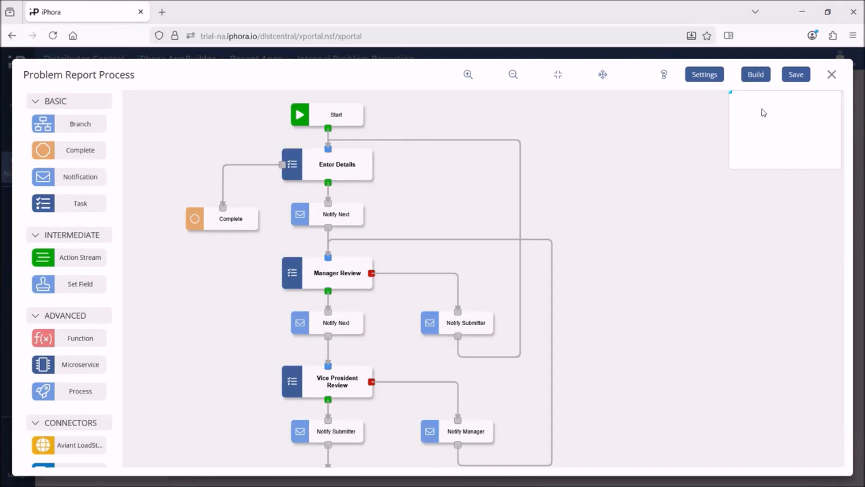
{"action": "left_click", "coordinate": [755, 75]}
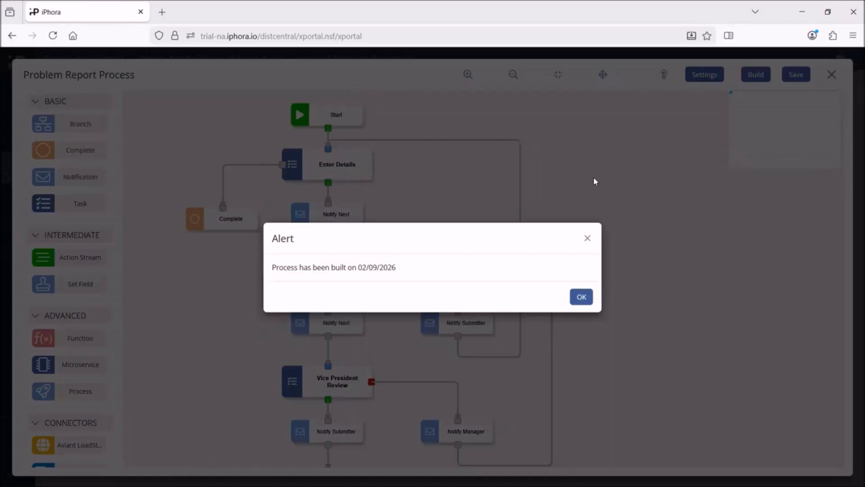
{"action": "left_click", "coordinate": [582, 297]}
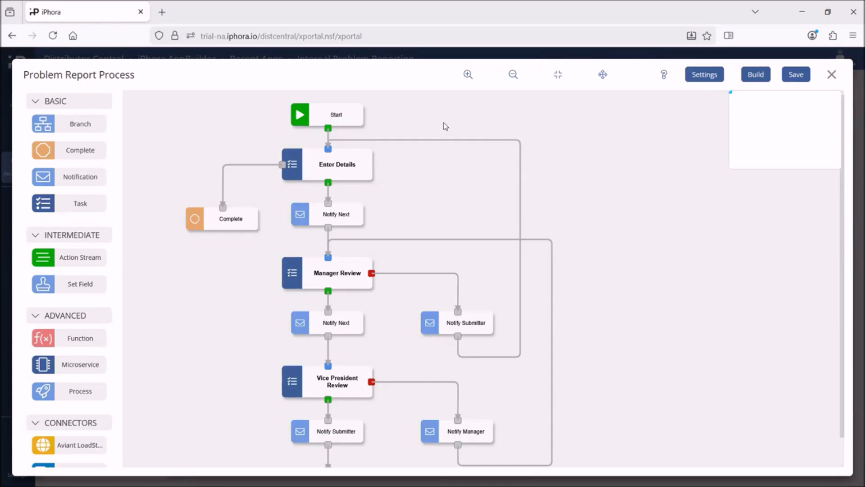
{"action": "left_click", "coordinate": [831, 74]}
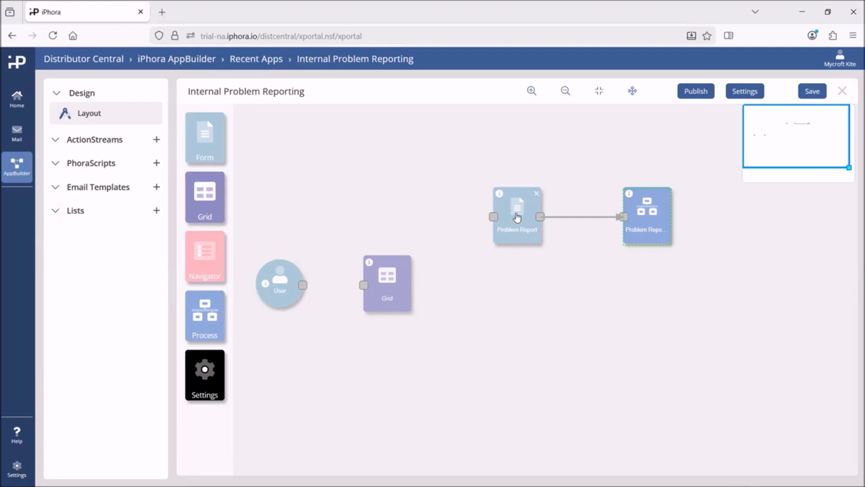
Open the Problem Report form and add a one-column row beneath its Problem Report title.
{"action": "double_click", "coordinate": [517, 213]}
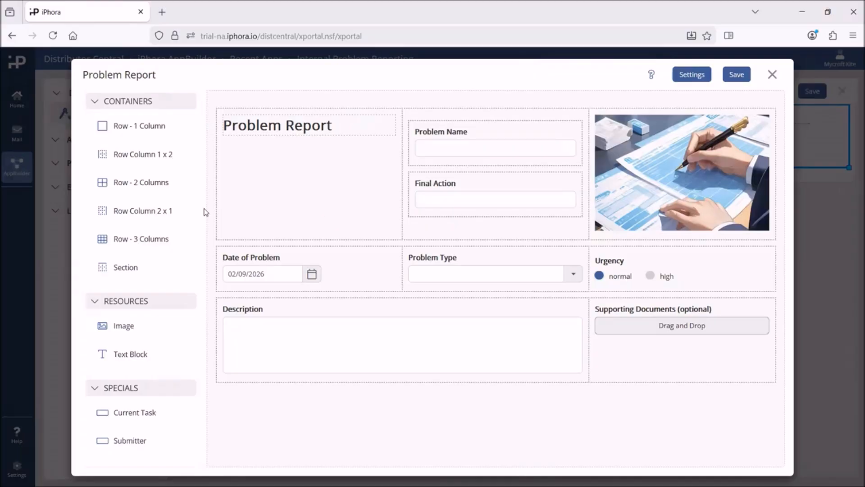
{"action": "scroll", "coordinate": [206, 225], "scroll_direction": "down", "scroll_amount": 2}
{"action": "left_click_drag", "start_coordinate": [206, 229], "coordinate": [202, 284]}
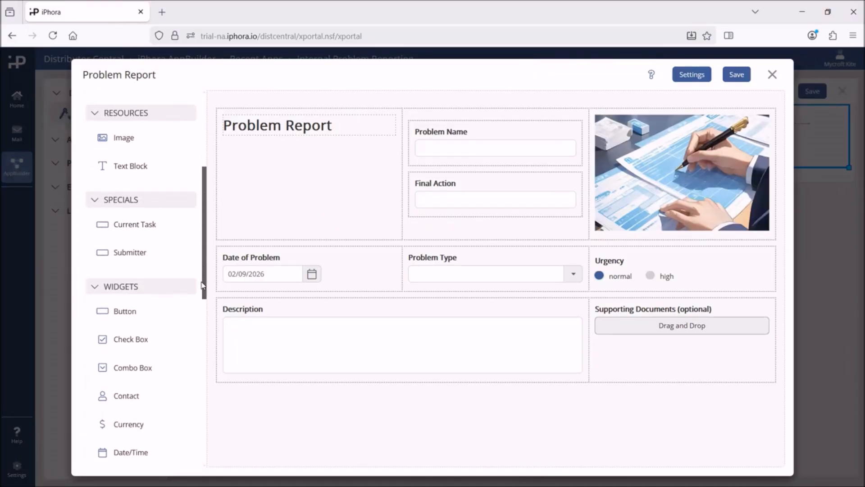
{"action": "left_click_drag", "start_coordinate": [166, 252], "coordinate": [252, 225]}
{"action": "scroll", "coordinate": [197, 145], "scroll_direction": "up", "scroll_amount": 5}
{"action": "left_click_drag", "start_coordinate": [133, 129], "coordinate": [276, 166]}
Place the Submitter widget in the new row under the title with Auto Size to Parent enabled, and save the form.
{"action": "left_click_drag", "start_coordinate": [206, 185], "coordinate": [207, 255]}
{"action": "left_click_drag", "start_coordinate": [127, 276], "coordinate": [282, 172]}
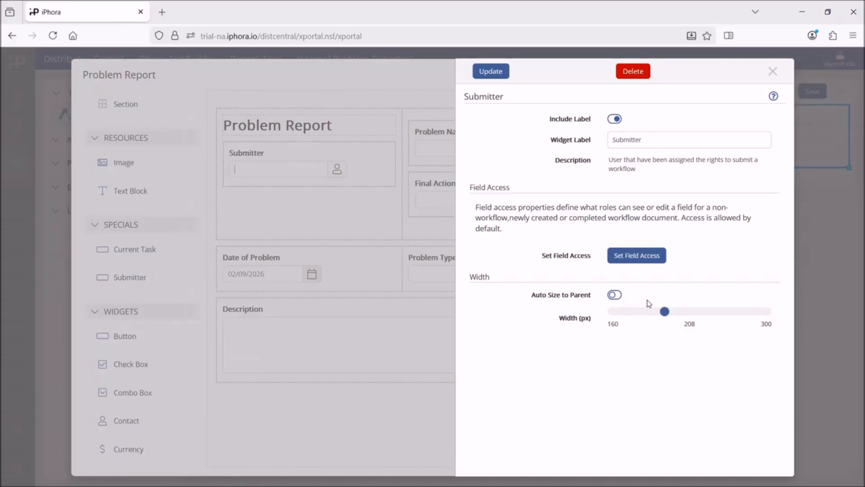
{"action": "left_click", "coordinate": [614, 294]}
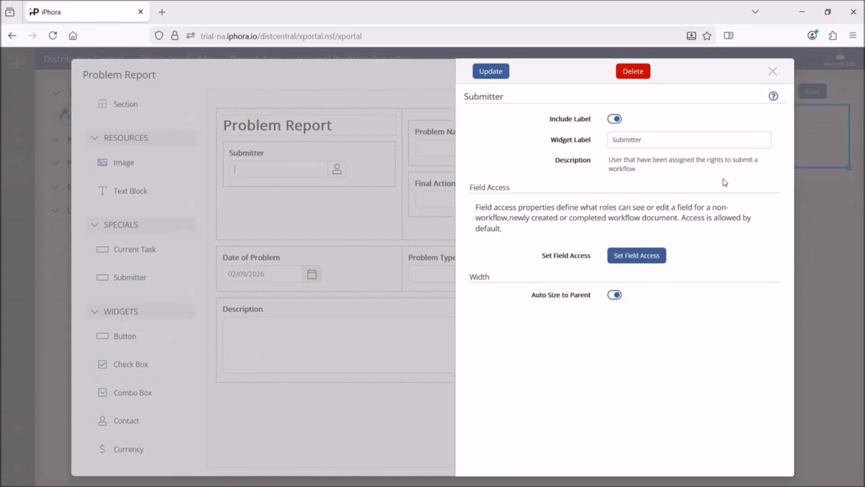
{"action": "left_click", "coordinate": [490, 71]}
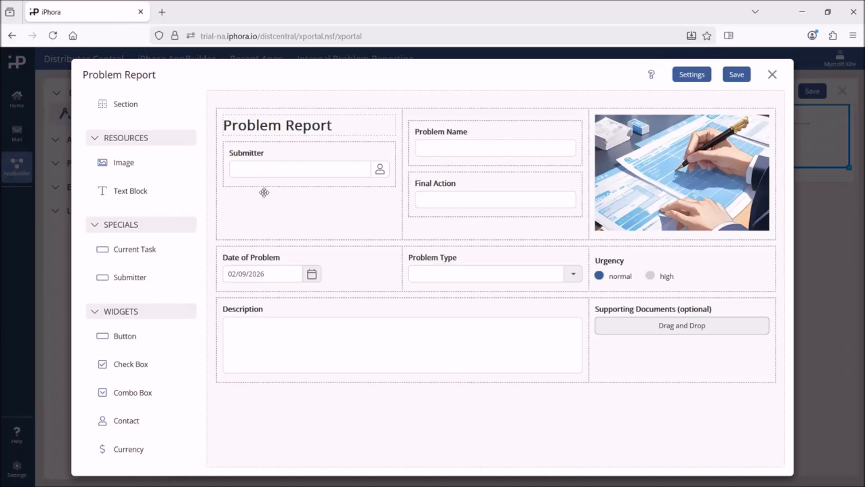
{"action": "left_click", "coordinate": [736, 76]}
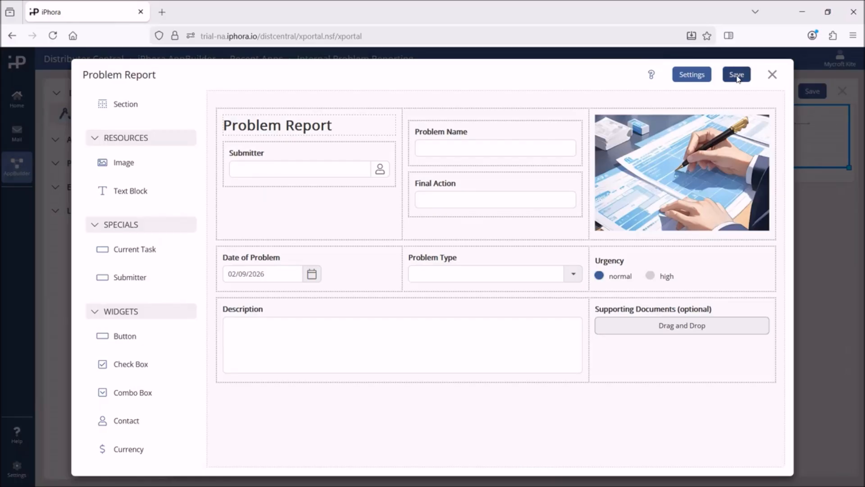